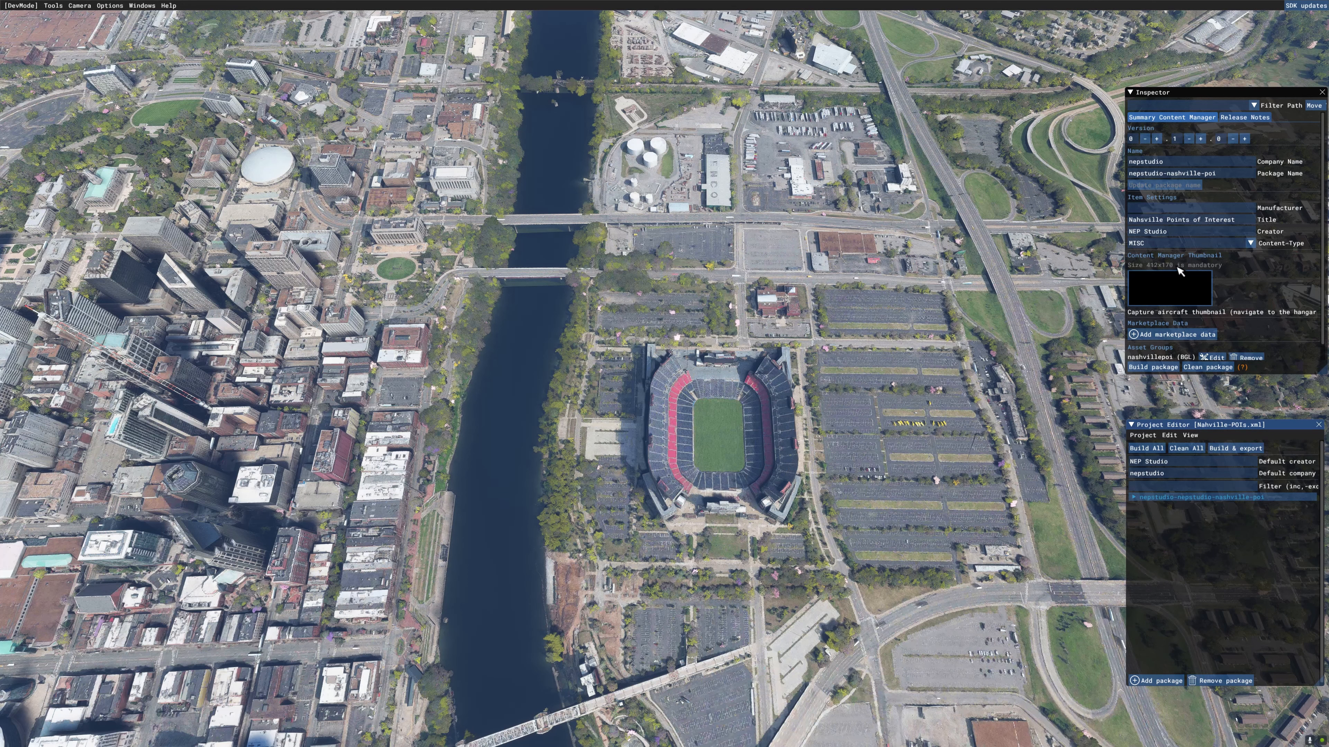
Set the package's Content Manager thumbnail to the NEP Studio image from the MSFS Scenery folder
left_click(1170, 293)
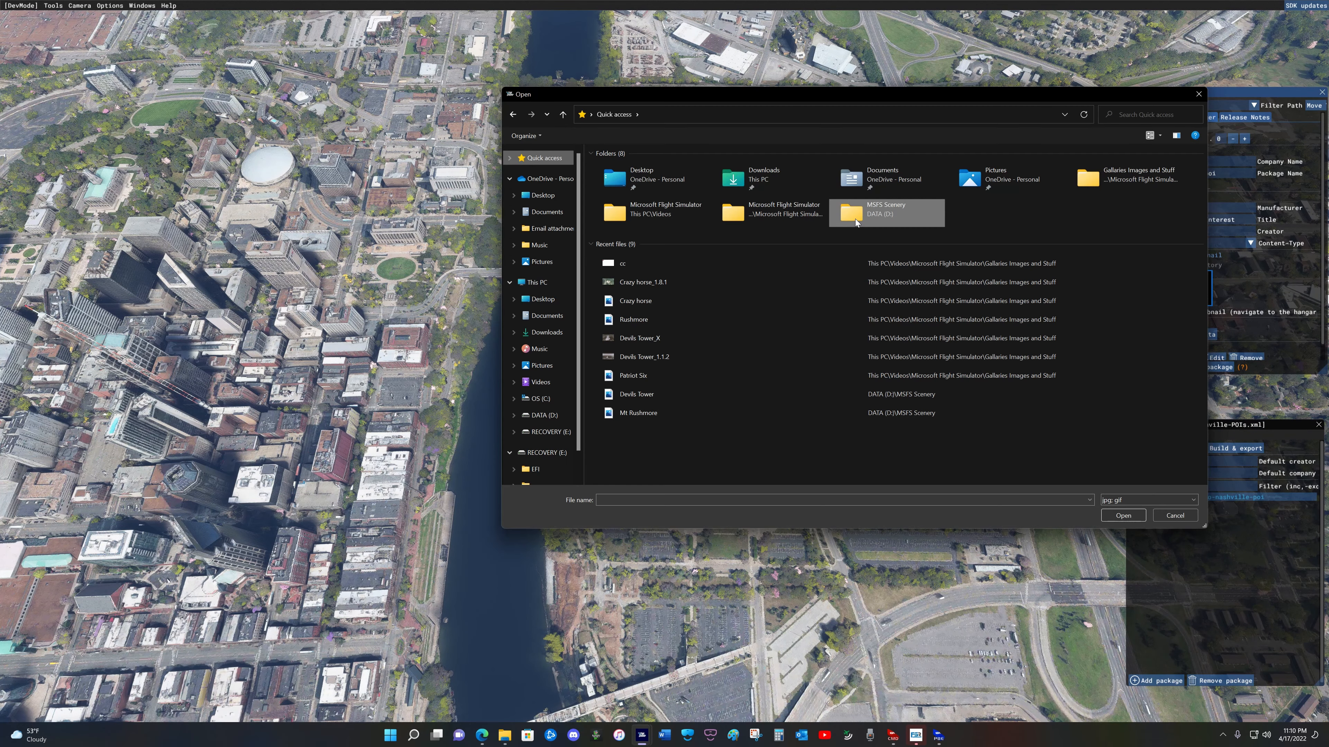
double_click(855, 219)
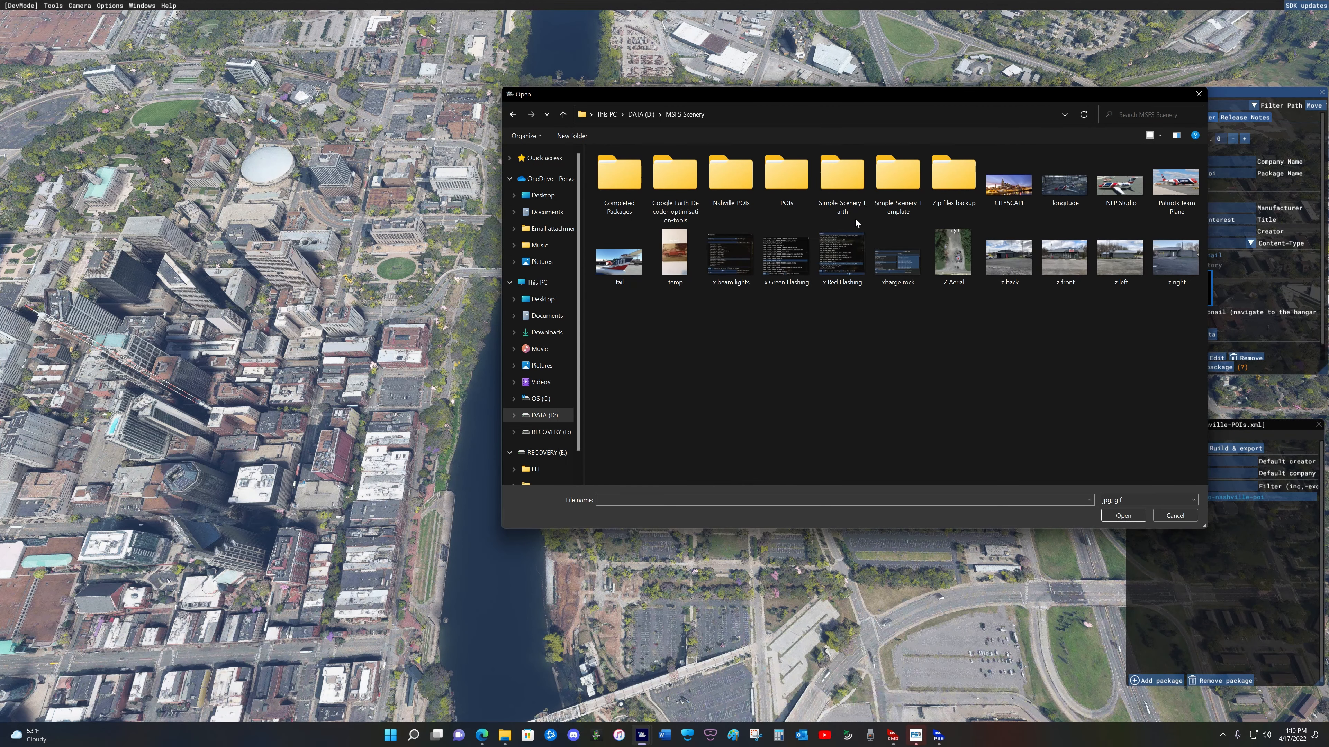
left_click(1123, 201)
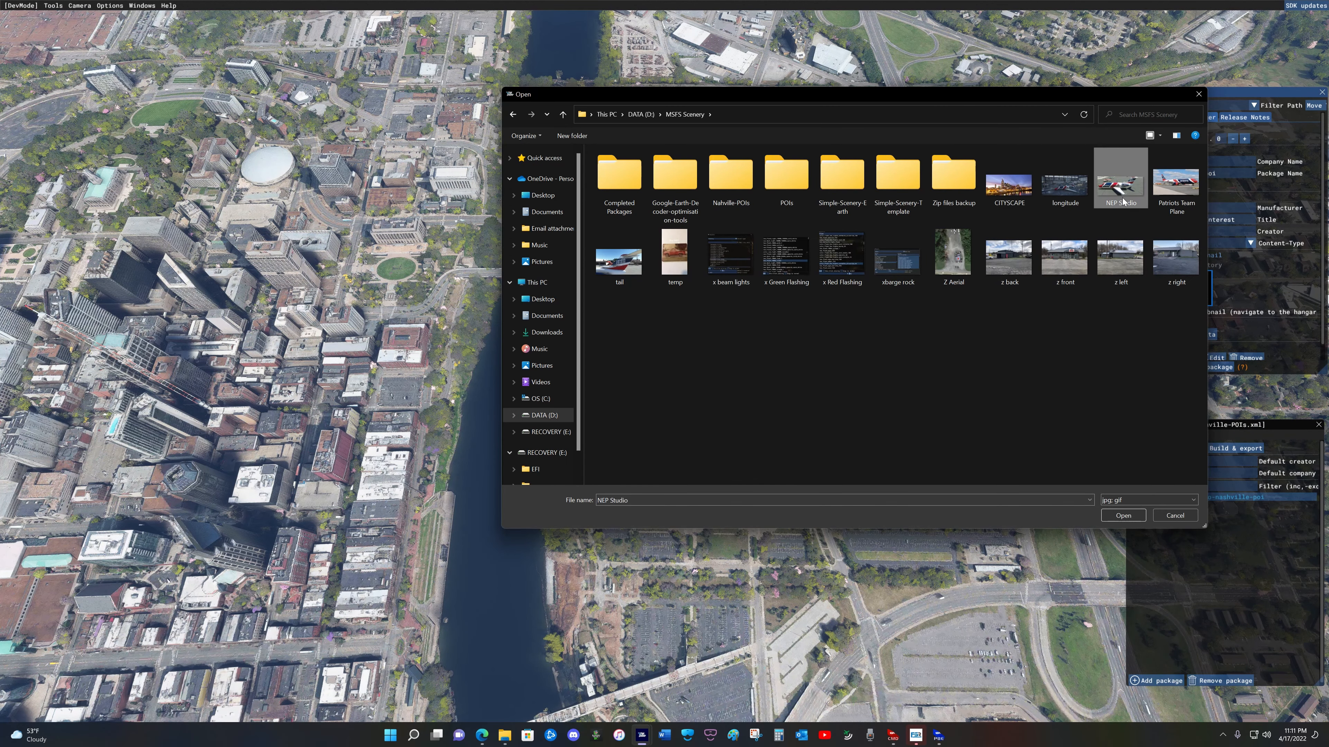
left_click(1124, 516)
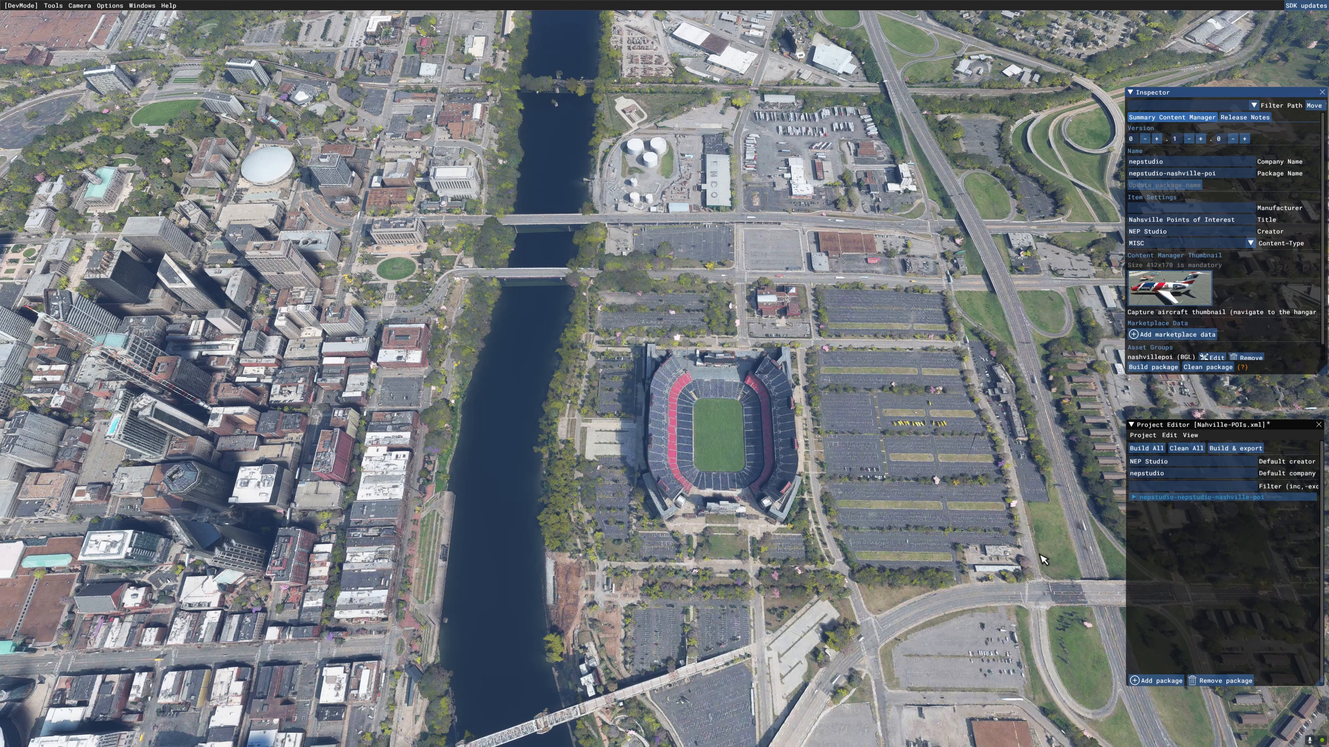
Build the package, saving the project beforehand, and close the build console
left_click(1151, 368)
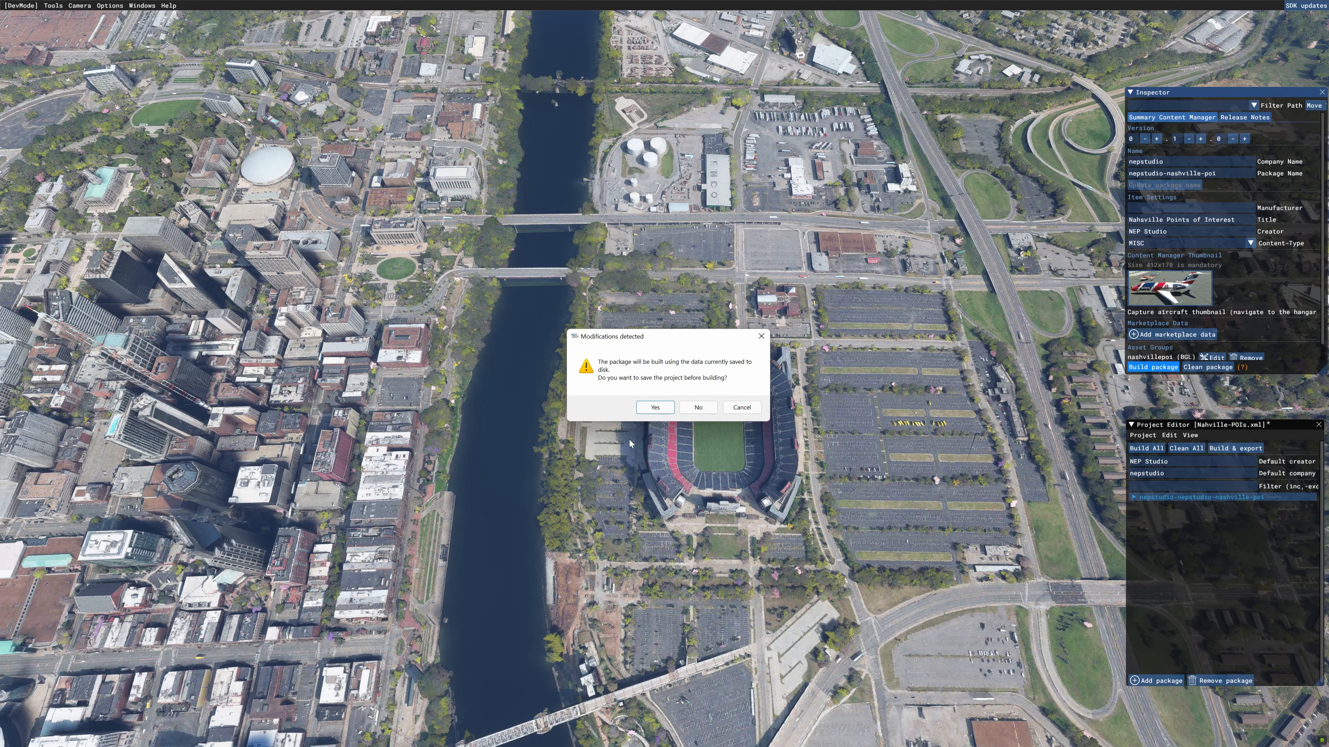
left_click(655, 408)
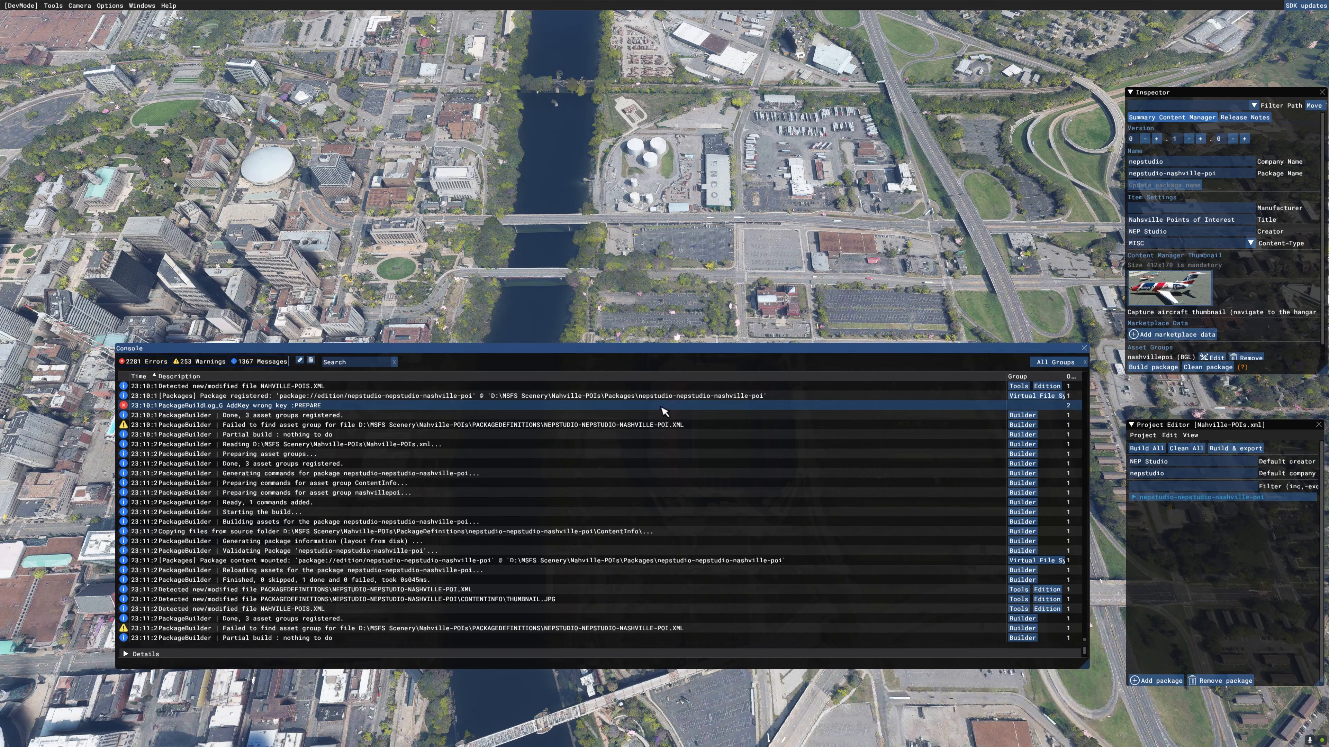
left_click(676, 539)
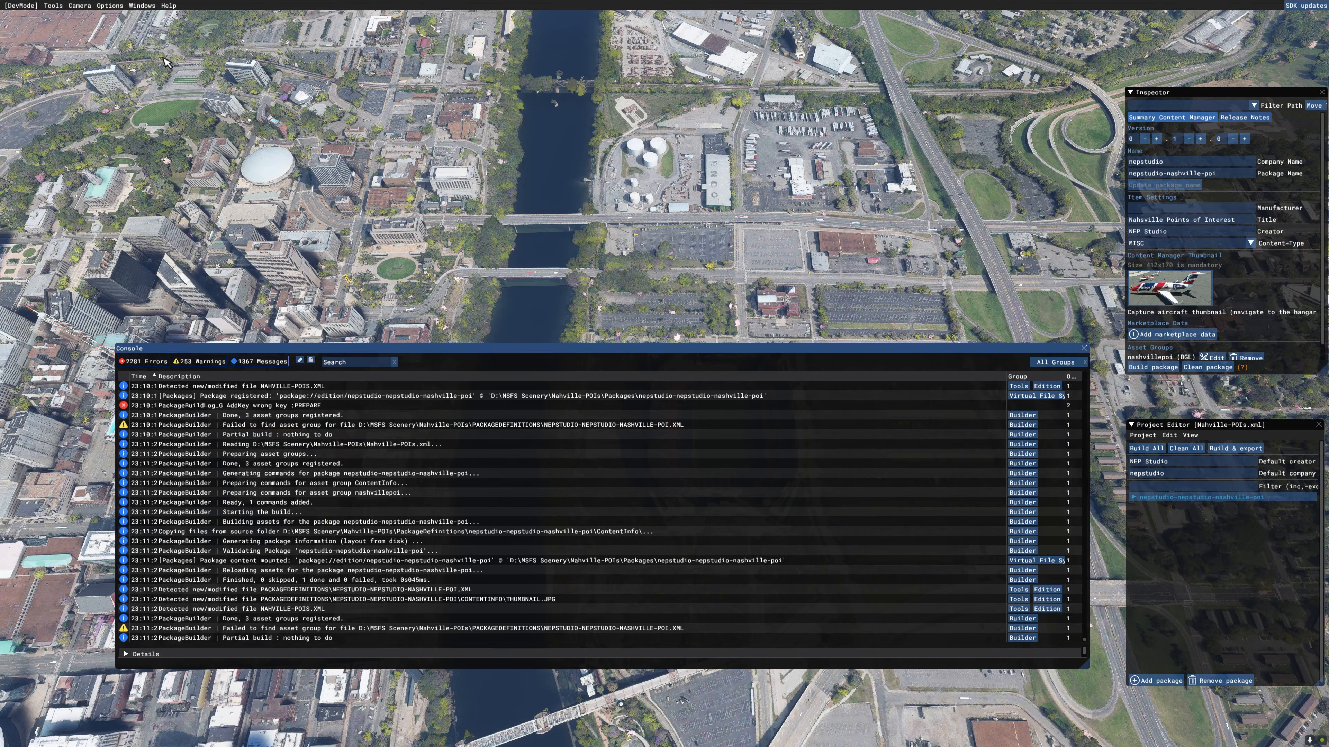
left_click(145, 6)
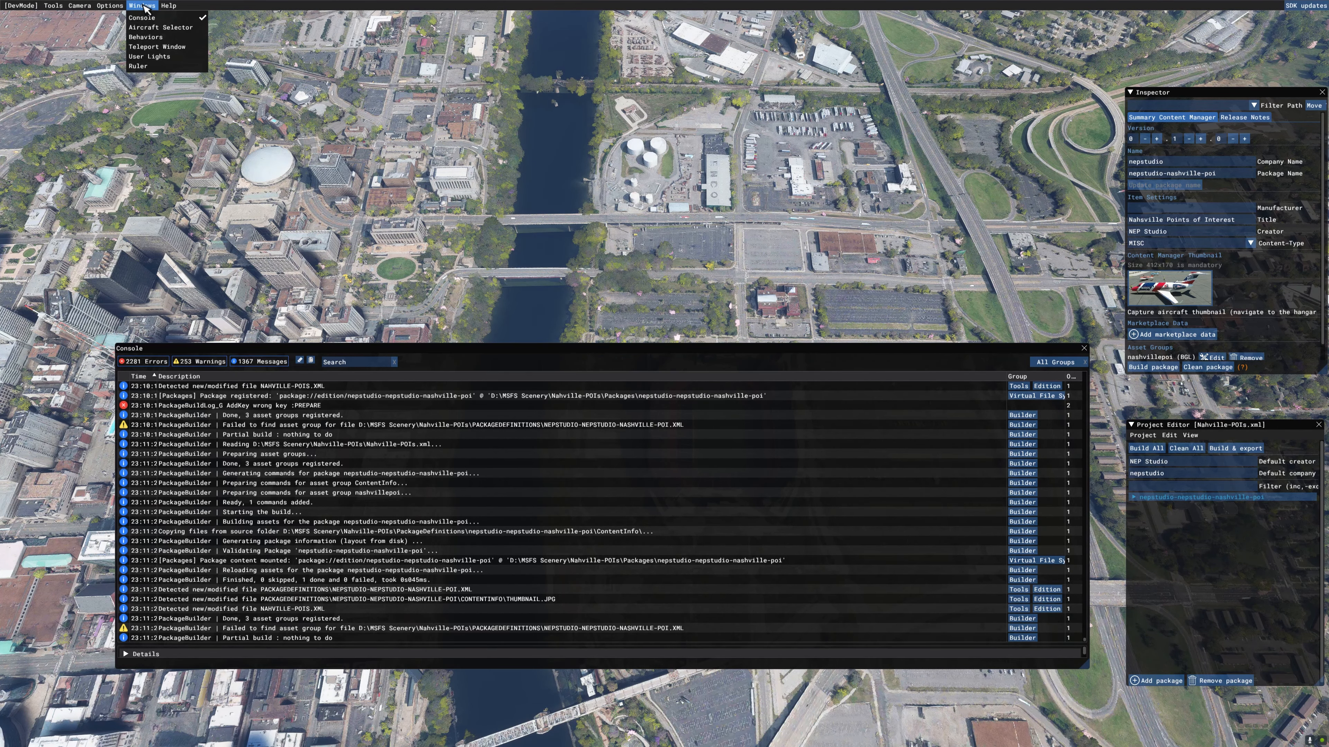
left_click(165, 30)
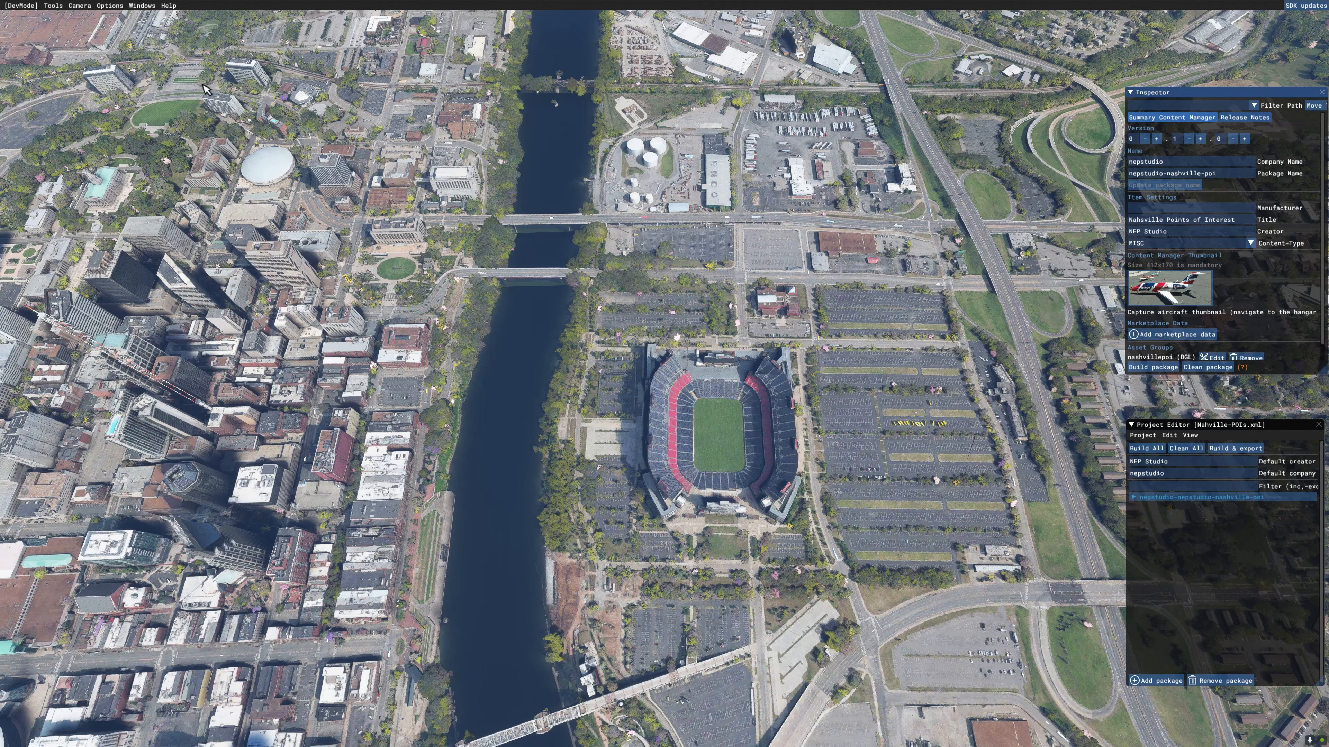
Pause the simulation
left_click(110, 6)
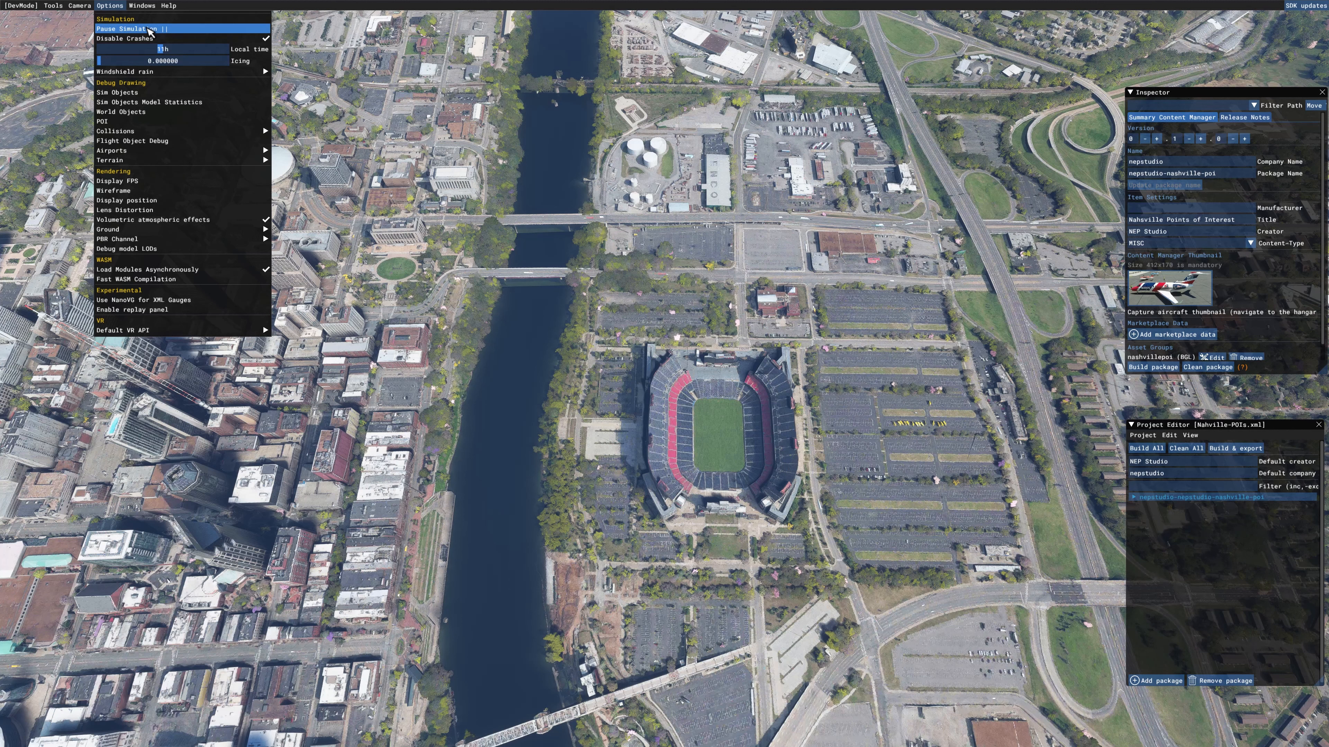
left_click(149, 29)
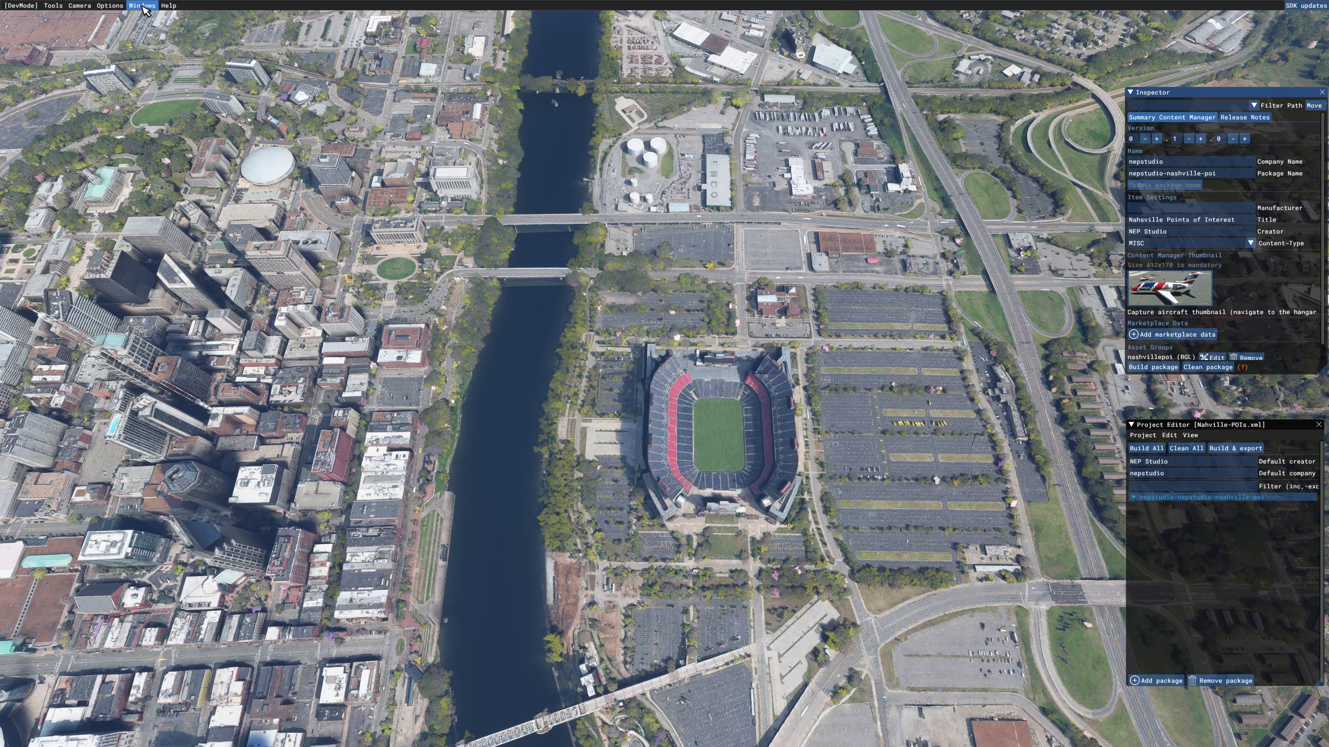
View the Teleport Window's ICAO and latitude/longitude options, and close it
left_click(144, 9)
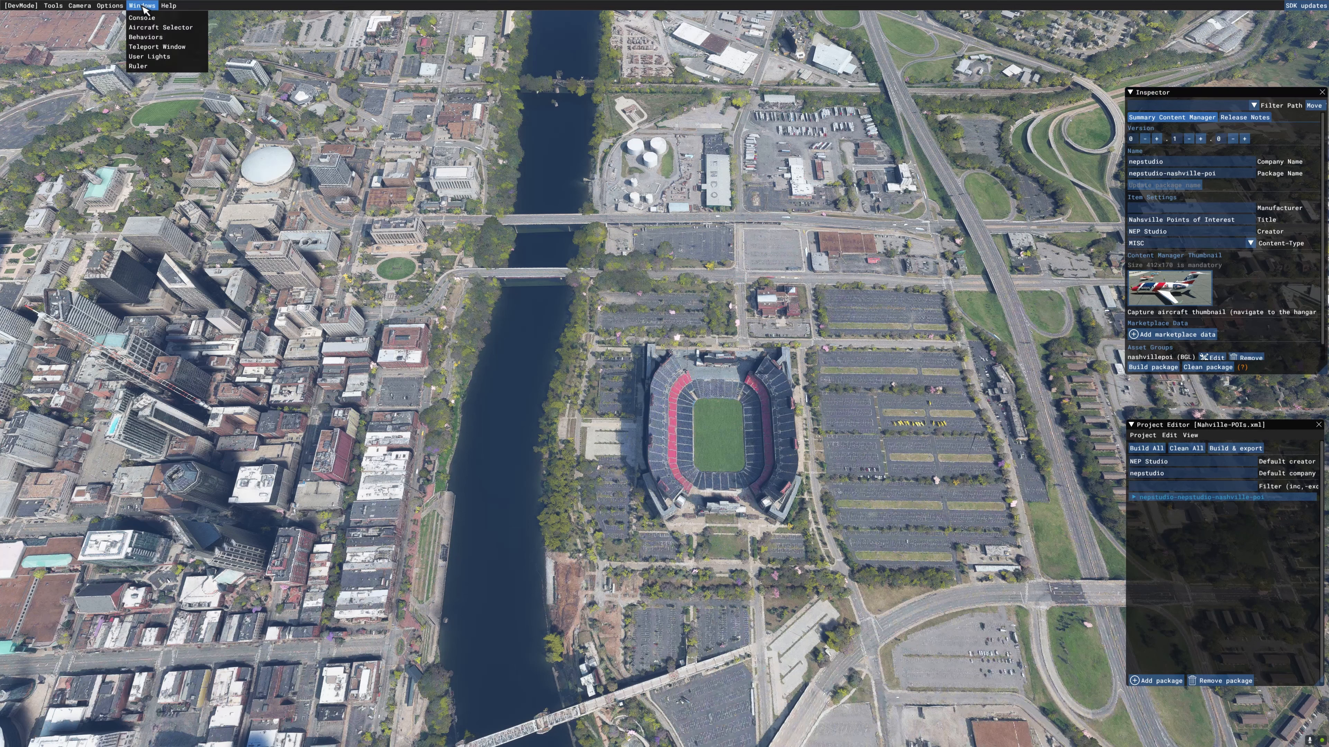
left_click(177, 48)
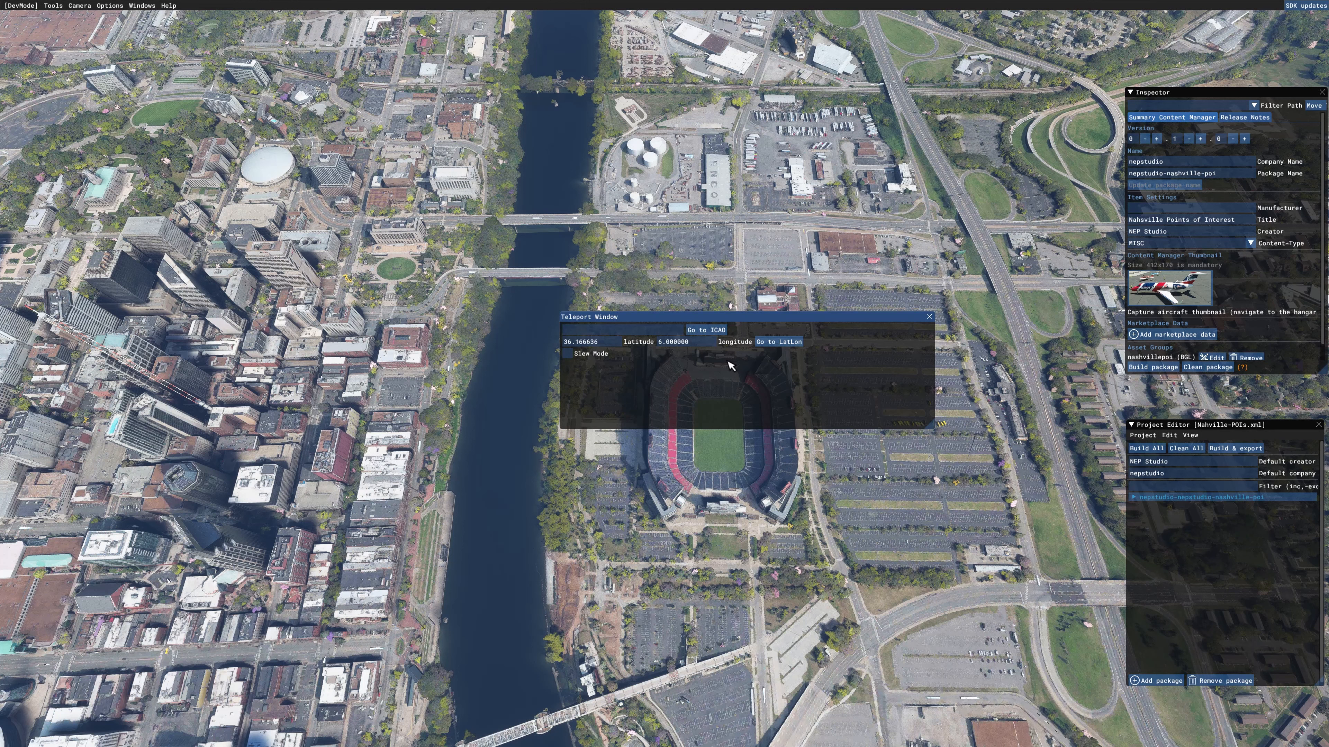
left_click(929, 316)
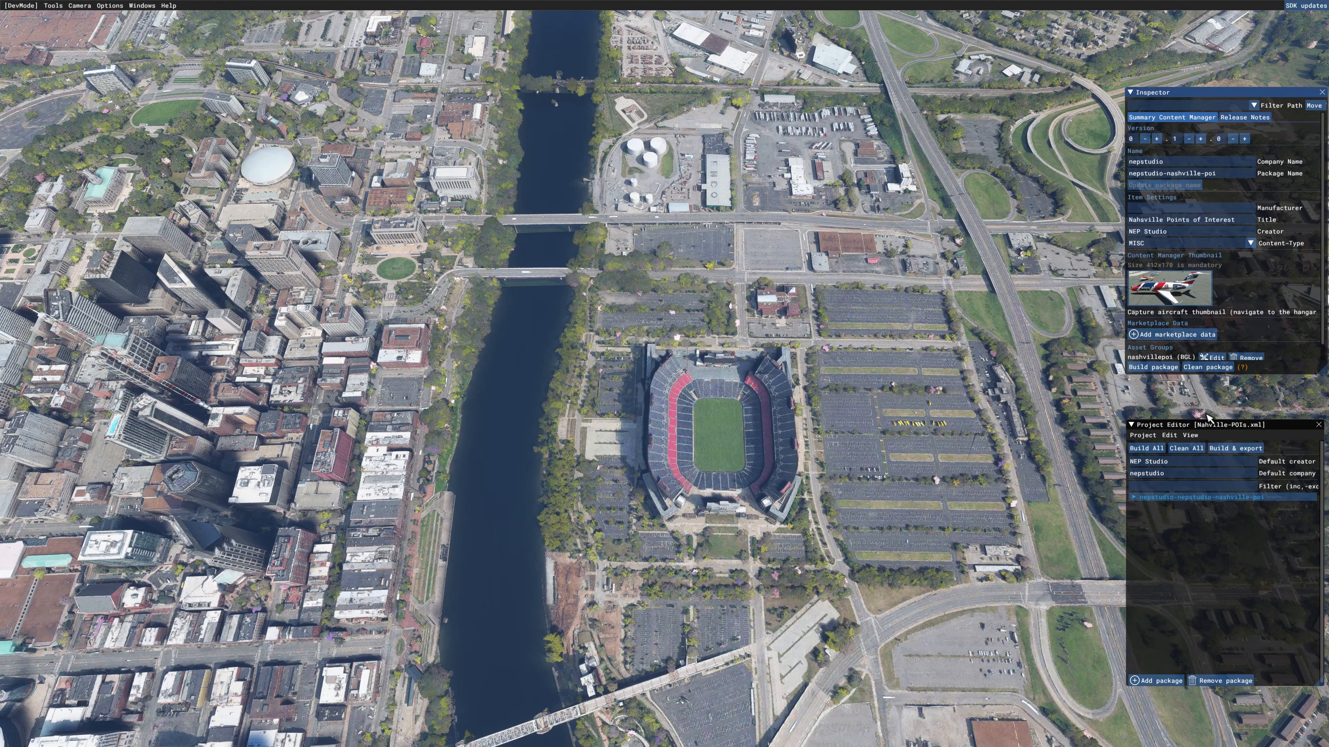
Load the nashvillepoi BGL asset group into the Scenery Editor and close the Material Editor
left_click(1136, 499)
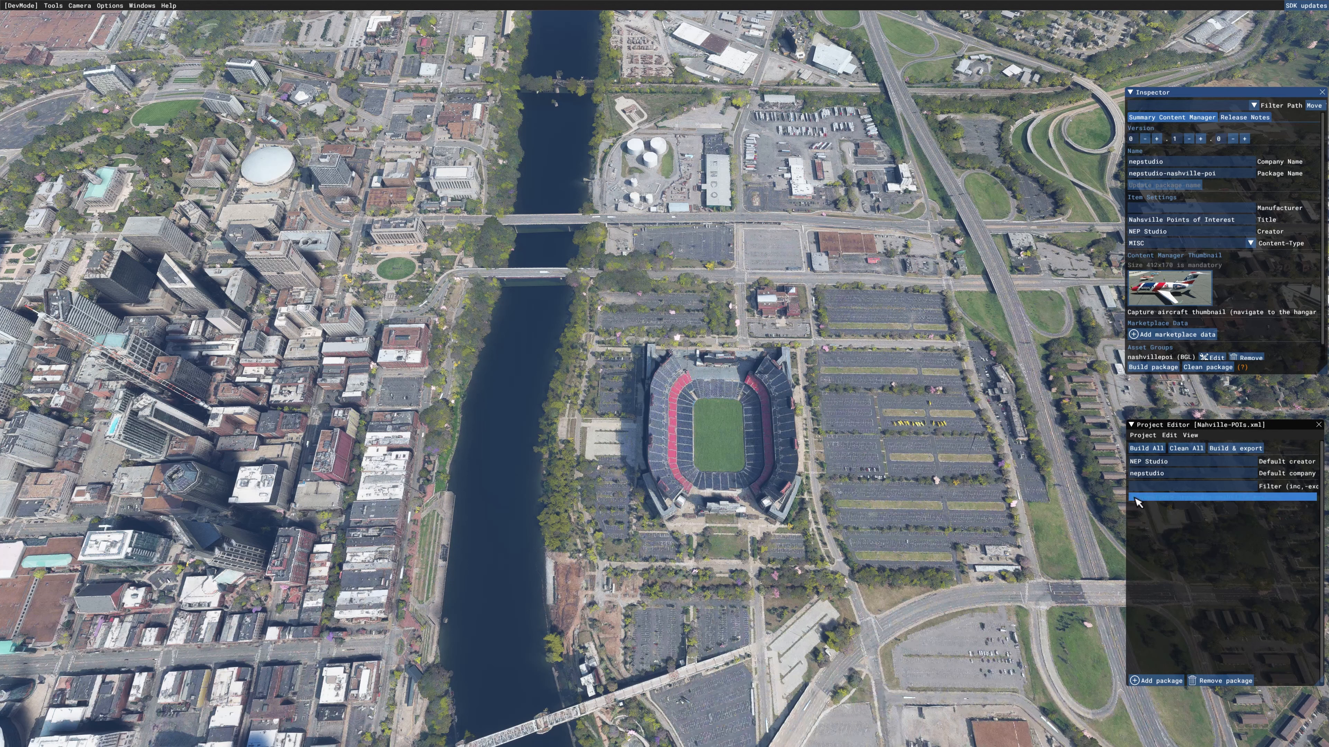
left_click(1159, 508)
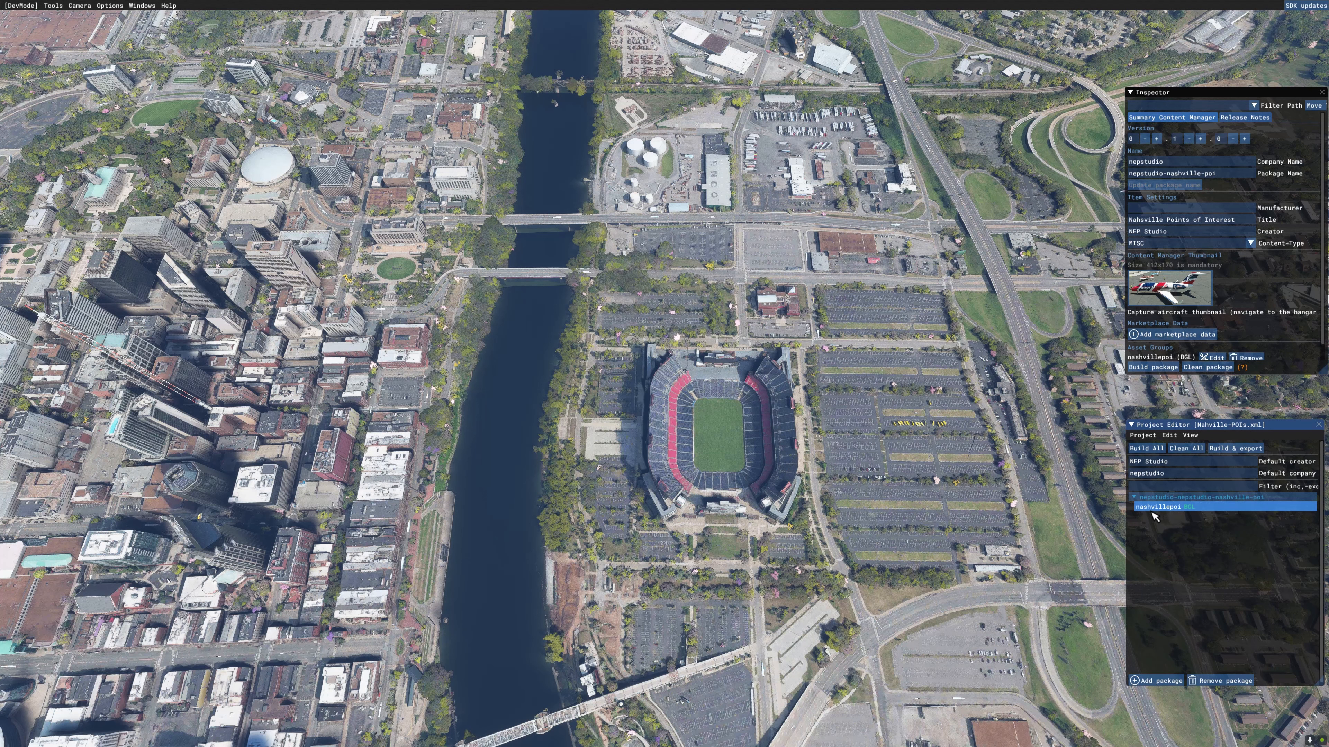
left_click(1153, 511)
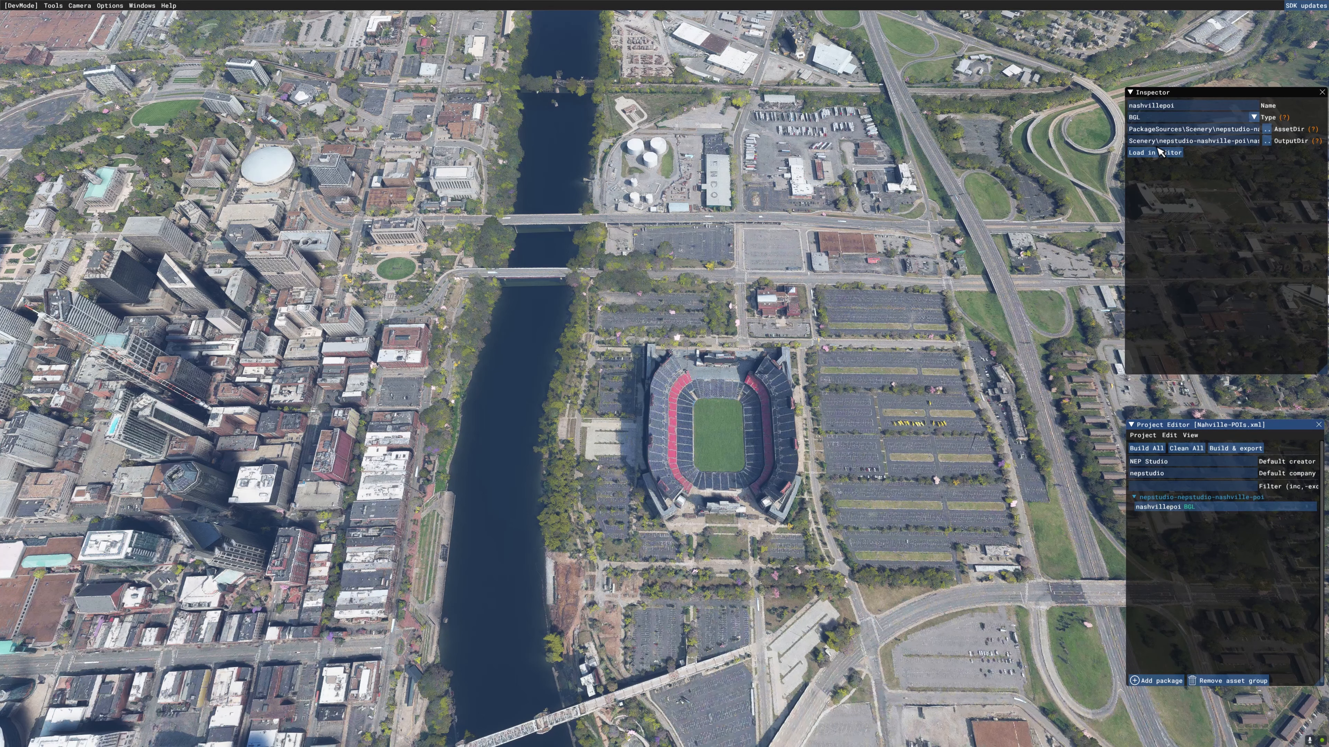
left_click(1155, 153)
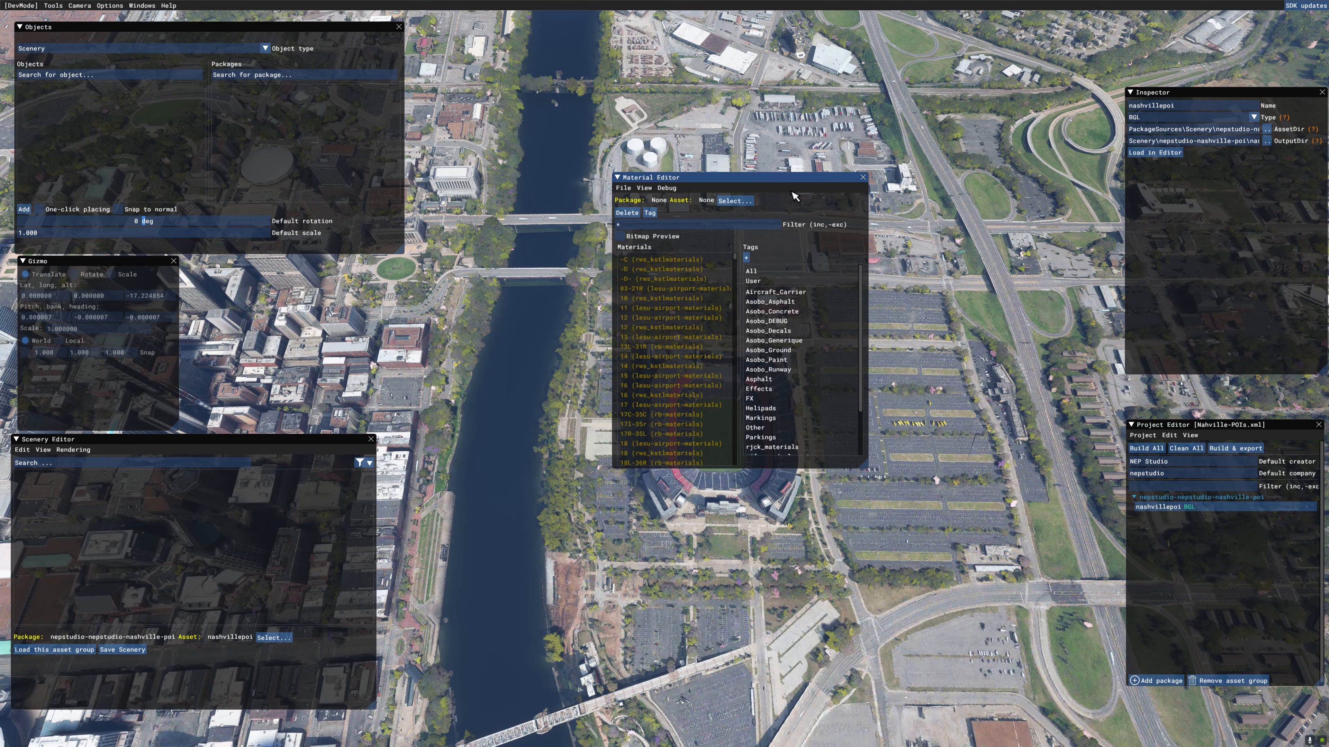
left_click(863, 178)
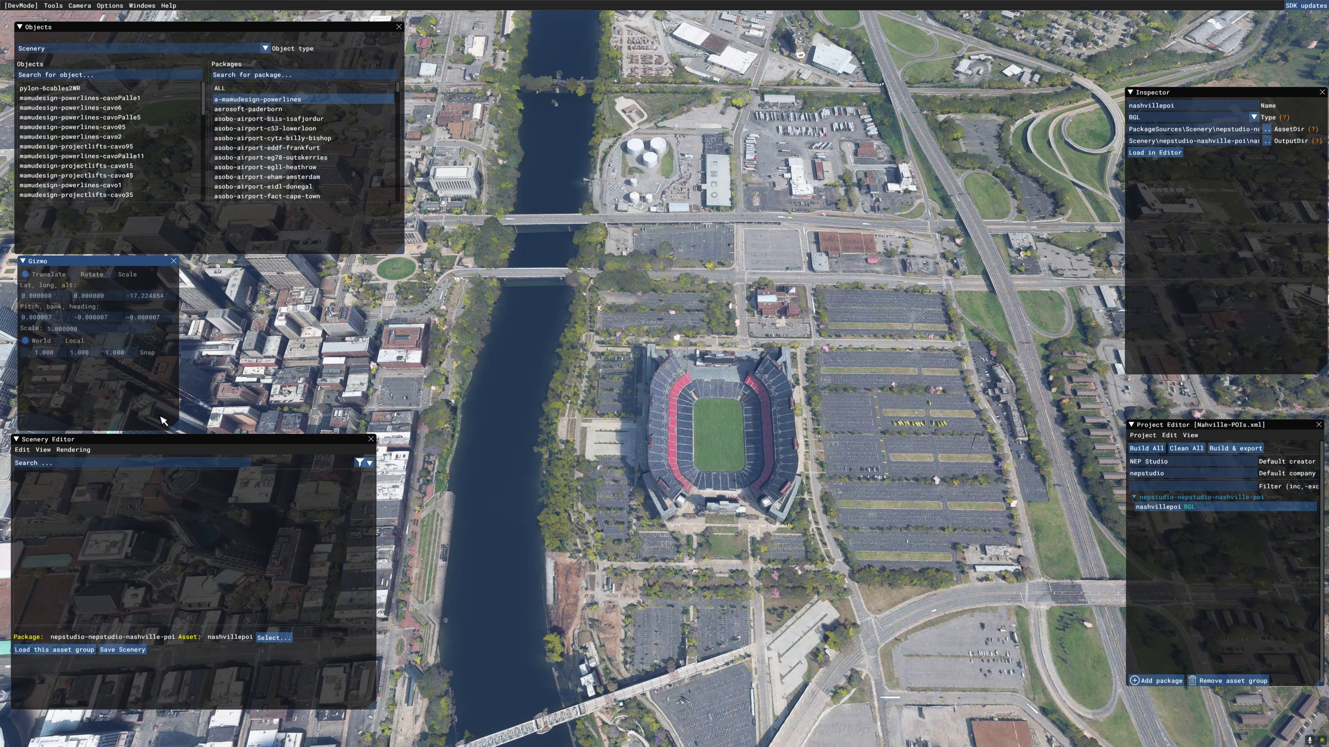
Check which developer tools are enabled and whether the Objects and Gizmo windows are active in the Scenery Editor
left_click(53, 5)
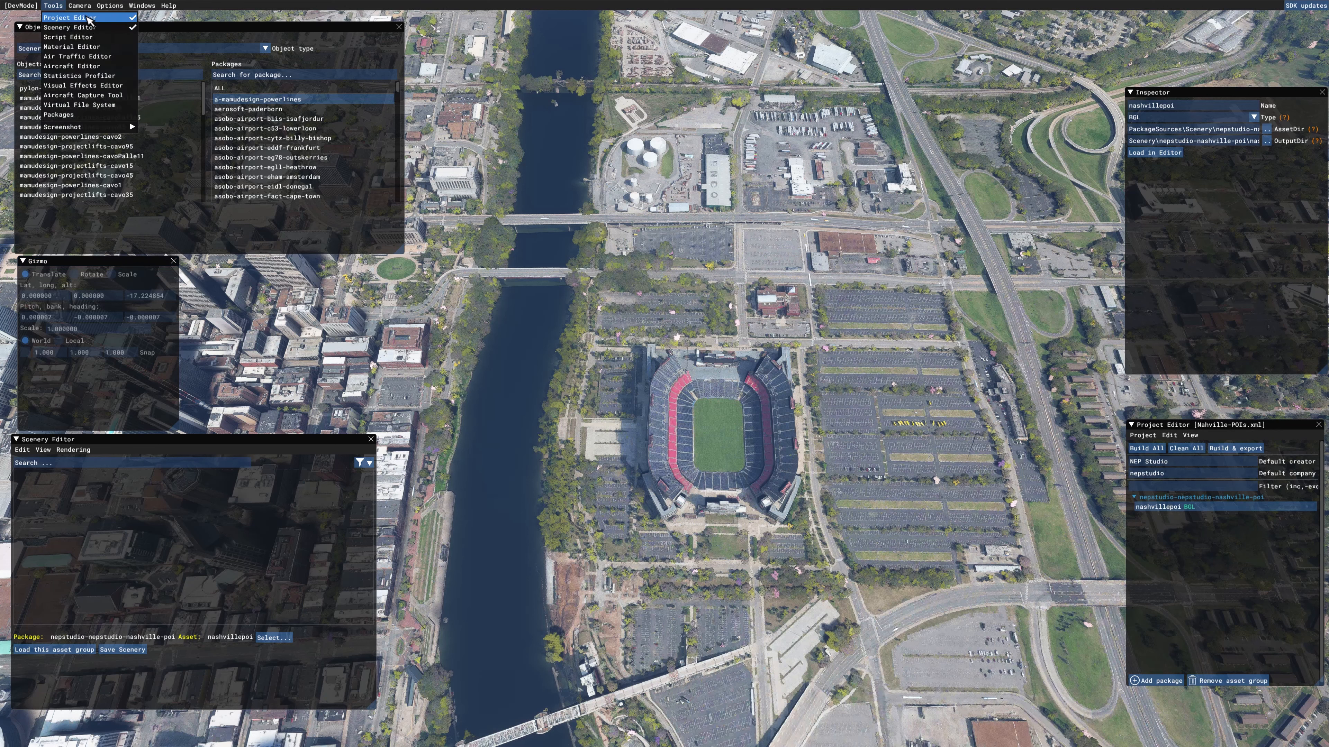
left_click(241, 3)
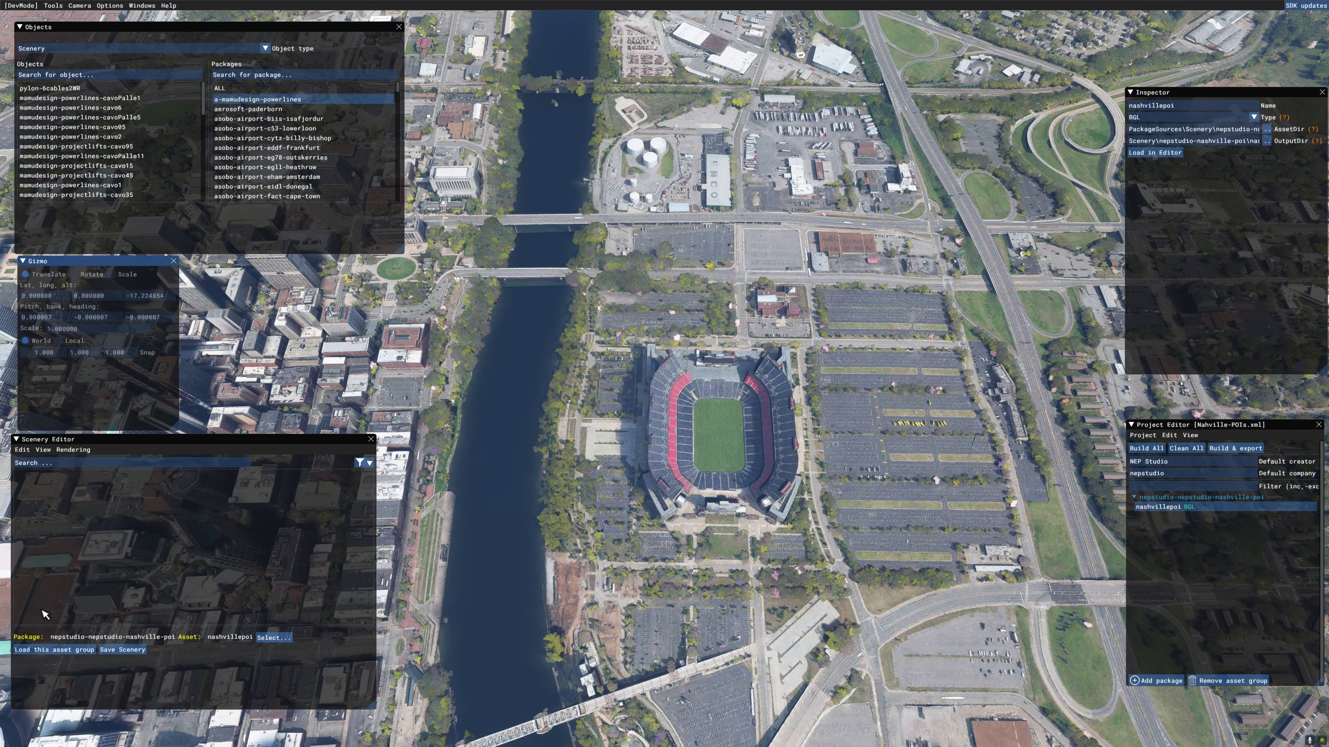
left_click(43, 449)
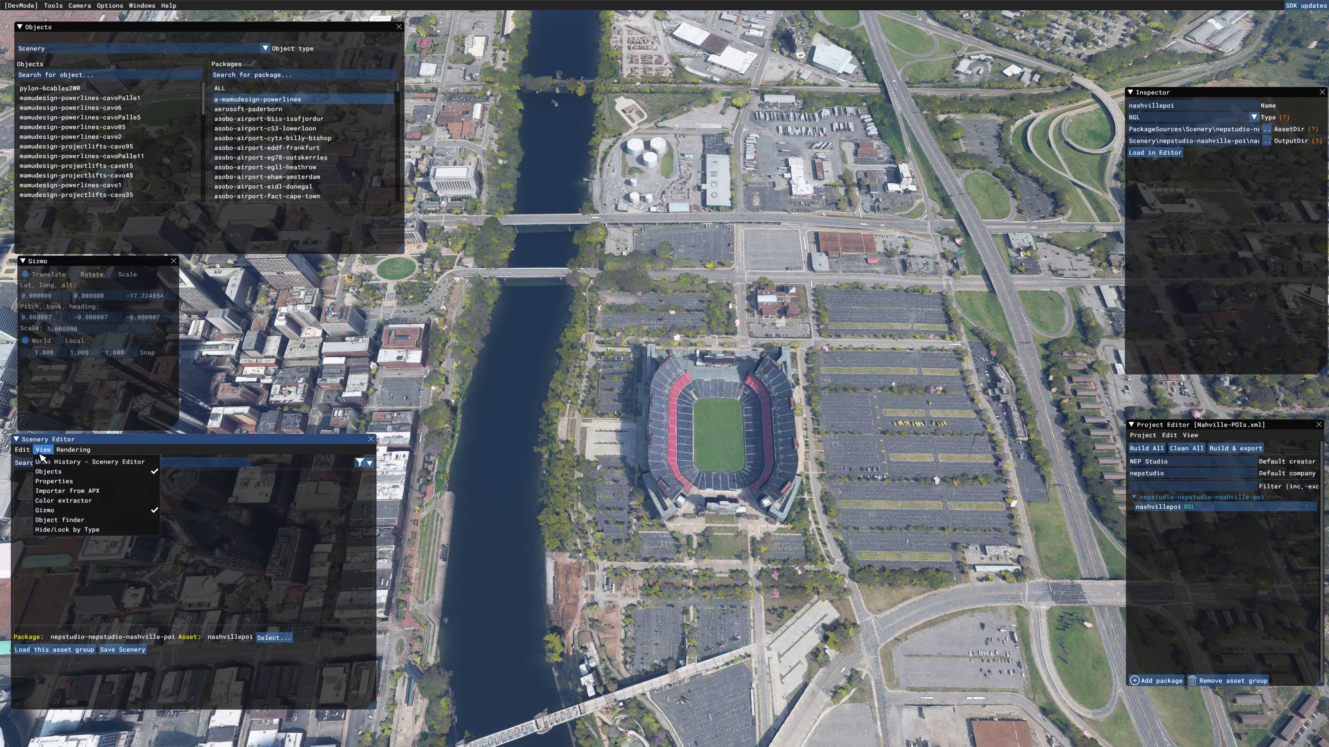
left_click(173, 446)
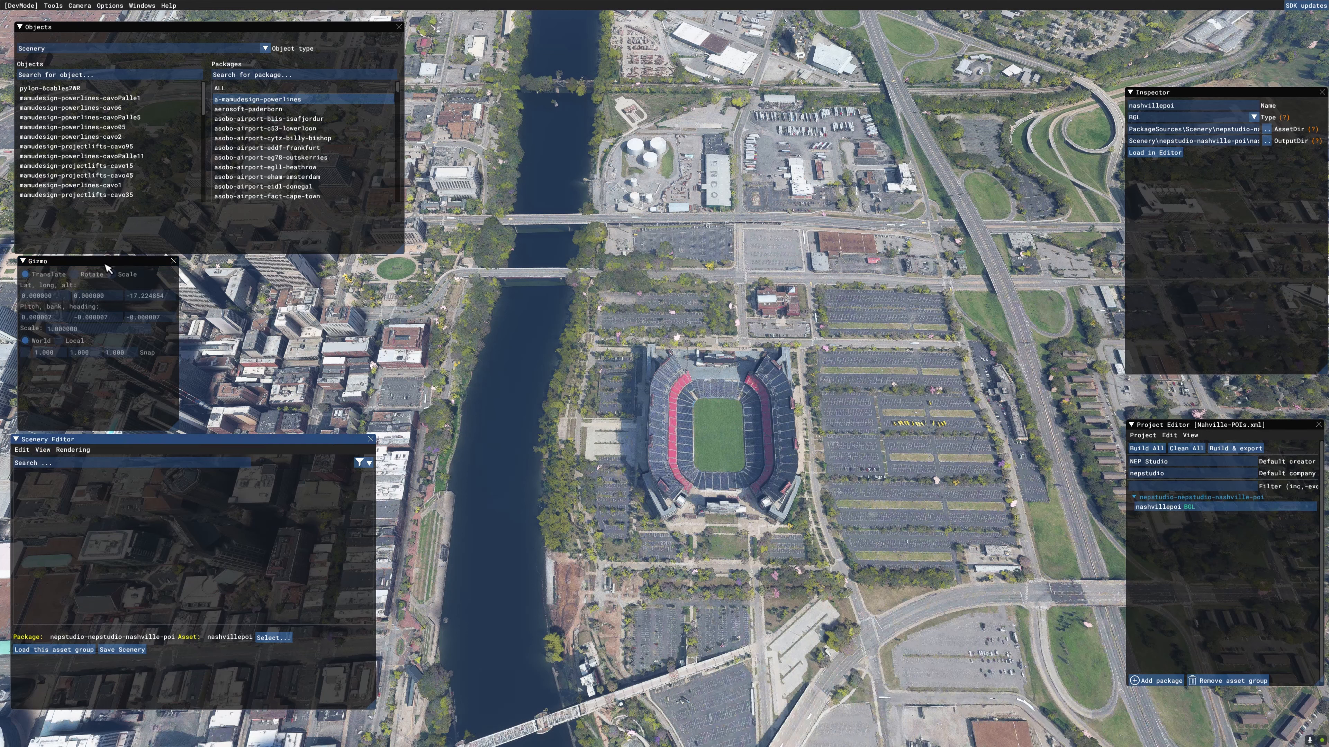
left_click(44, 450)
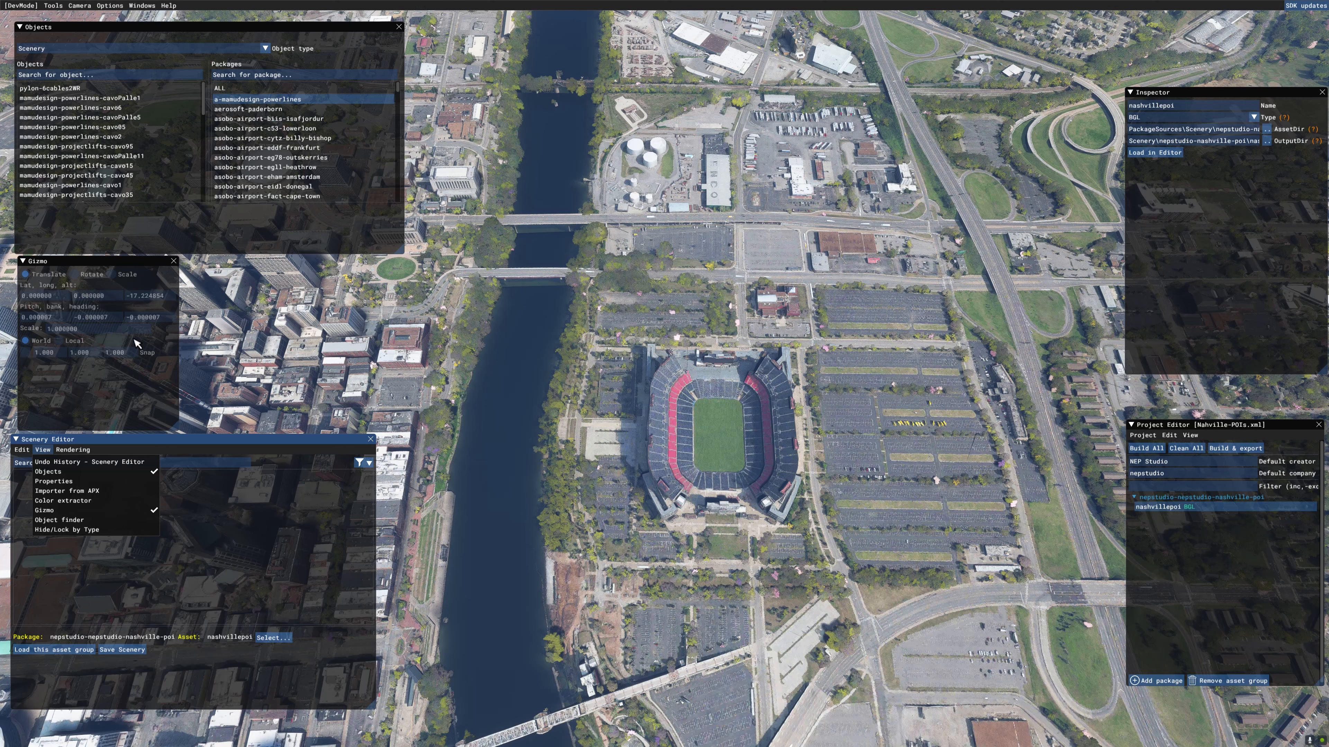
left_click(180, 443)
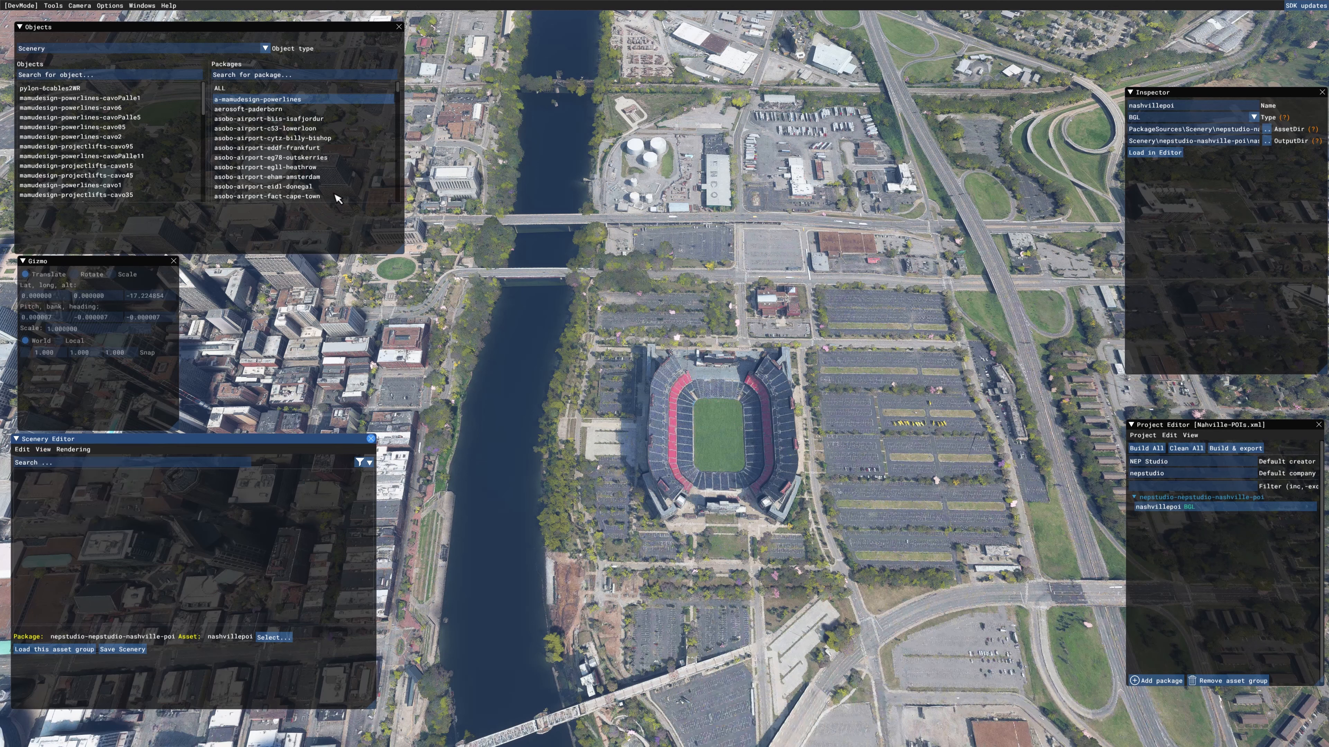
Add a LandmarkLocation object of type POI and move it onto the stadium's playing field, at about 36.1666, -86.7715
left_click(240, 91)
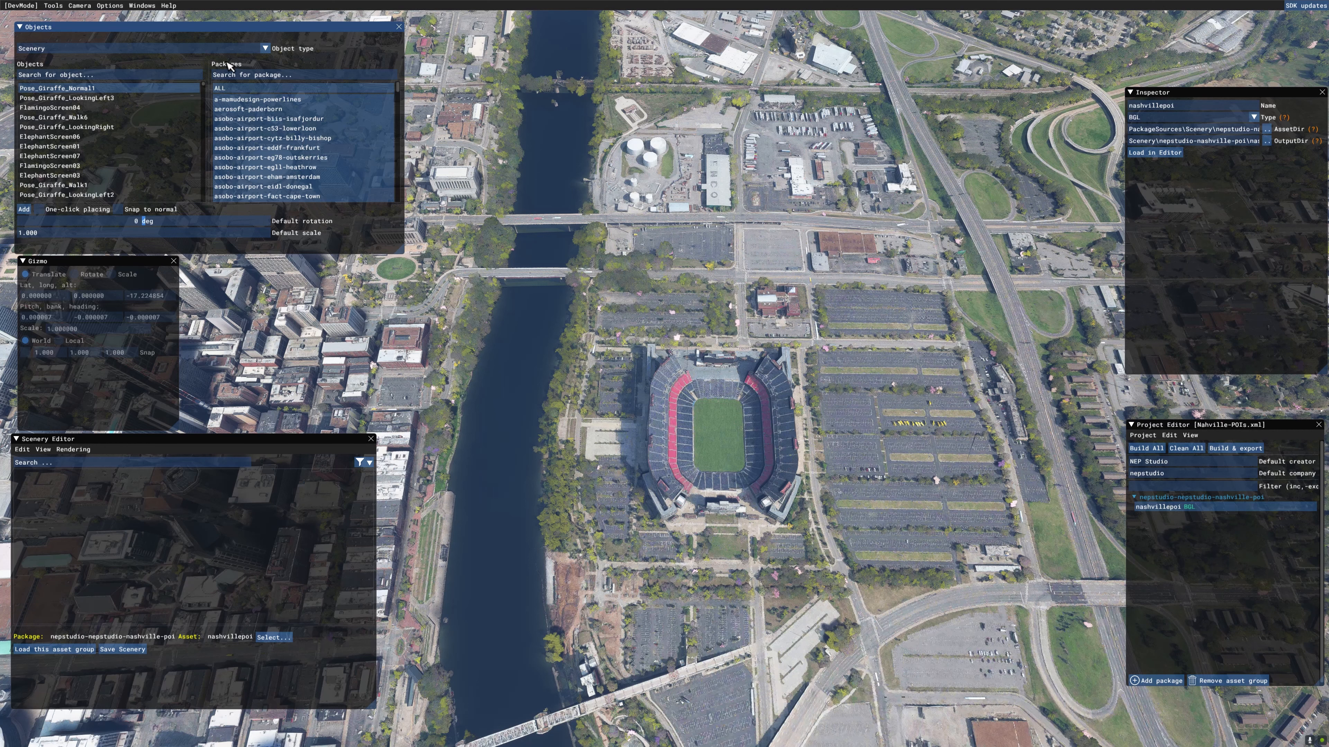
left_click(256, 49)
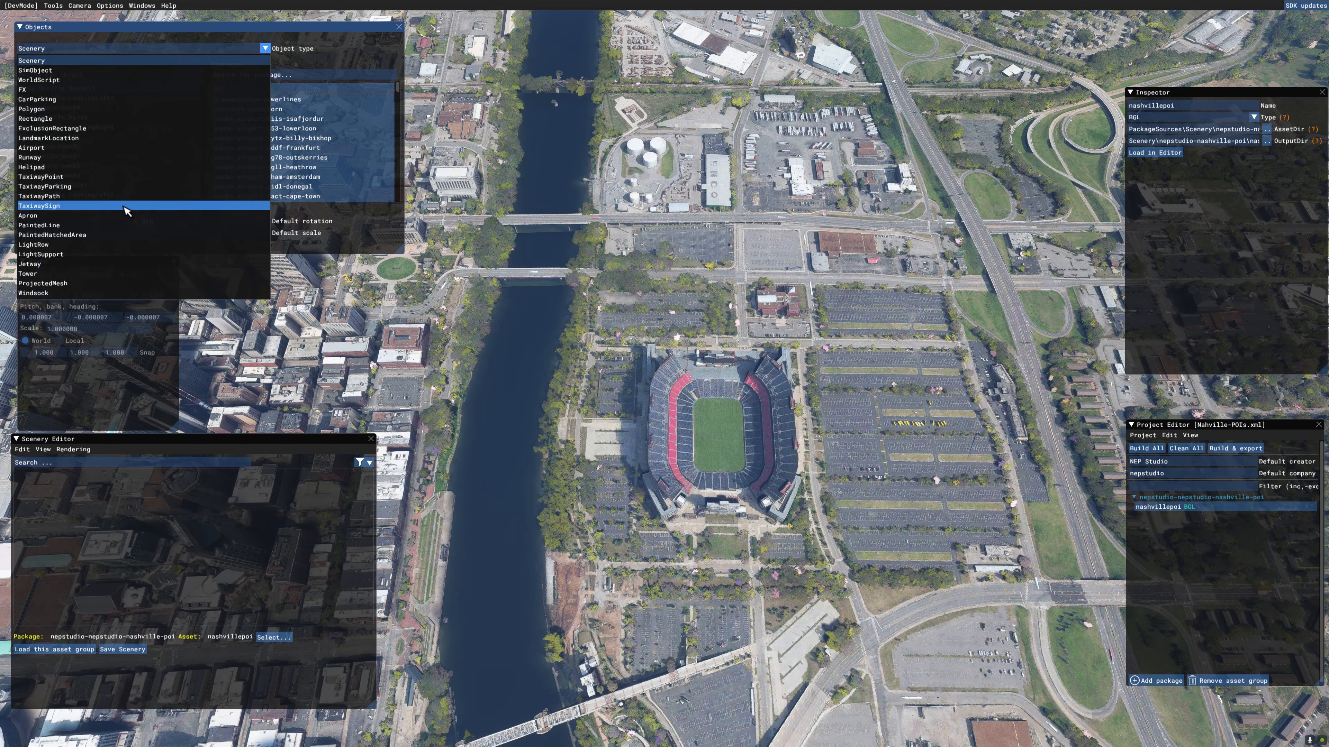
left_click(106, 138)
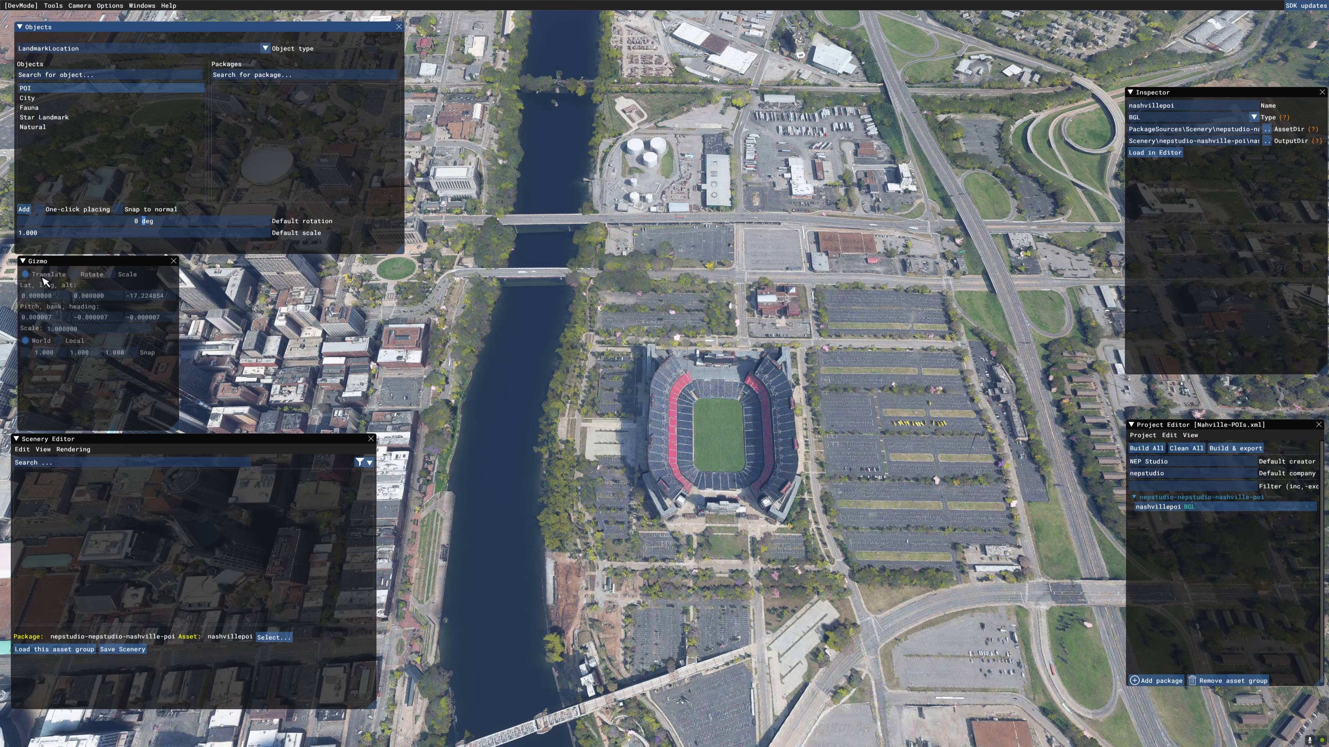
left_click(24, 209)
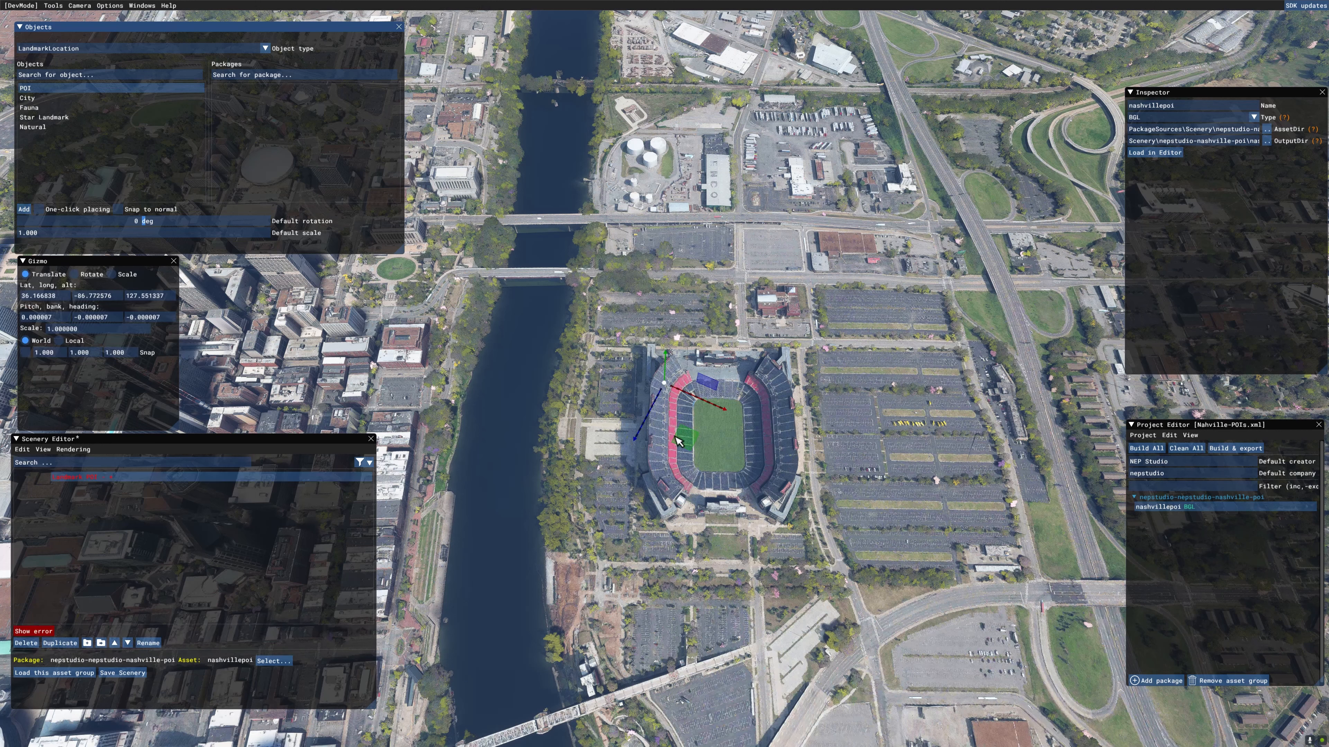
left_click_drag(682, 439, 733, 481)
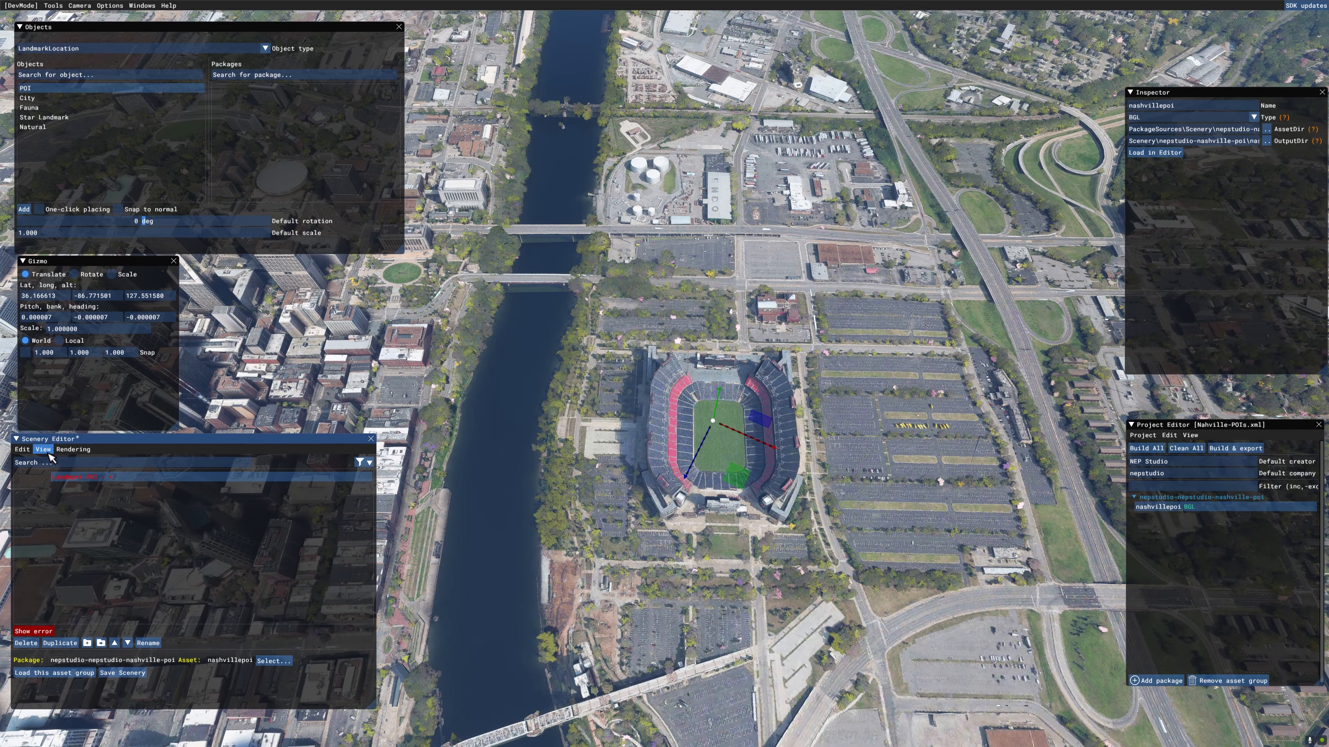
Name the stadium landmark "Nissan Stadium" in its properties and close the properties window
left_click(47, 453)
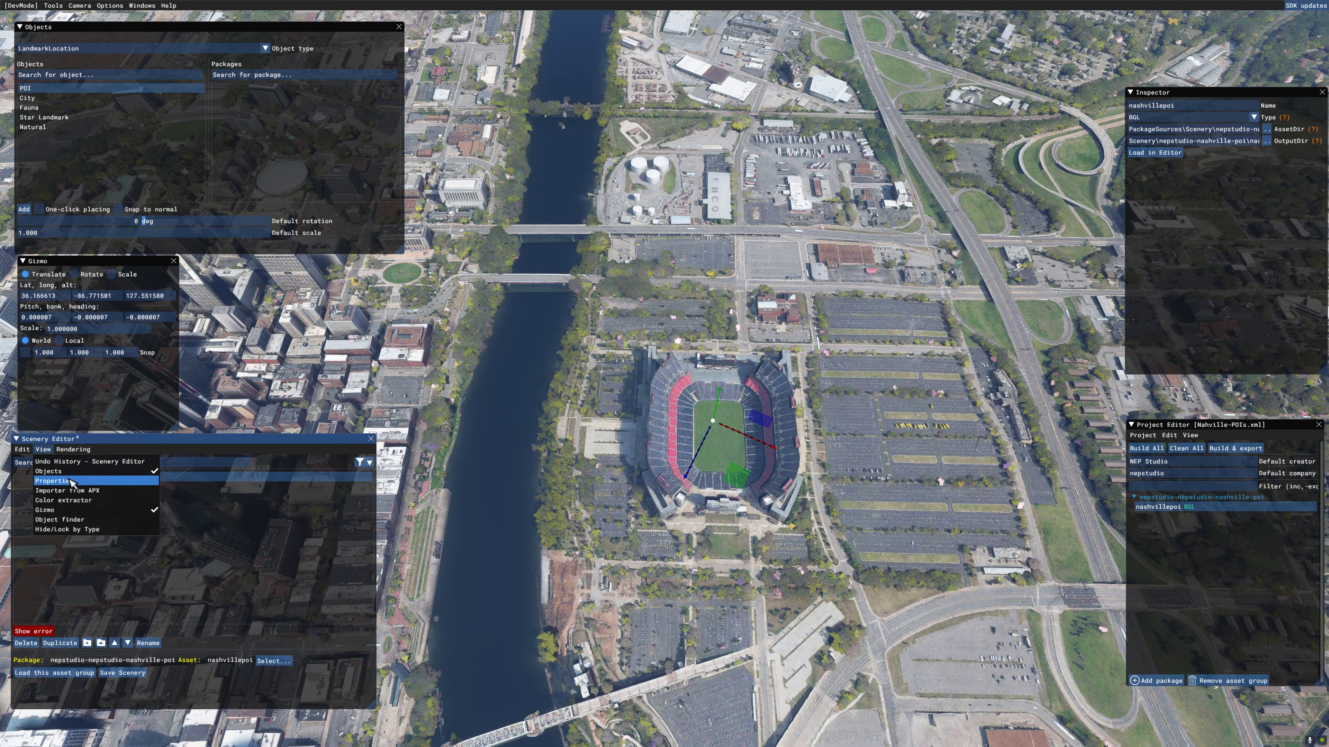
left_click(72, 481)
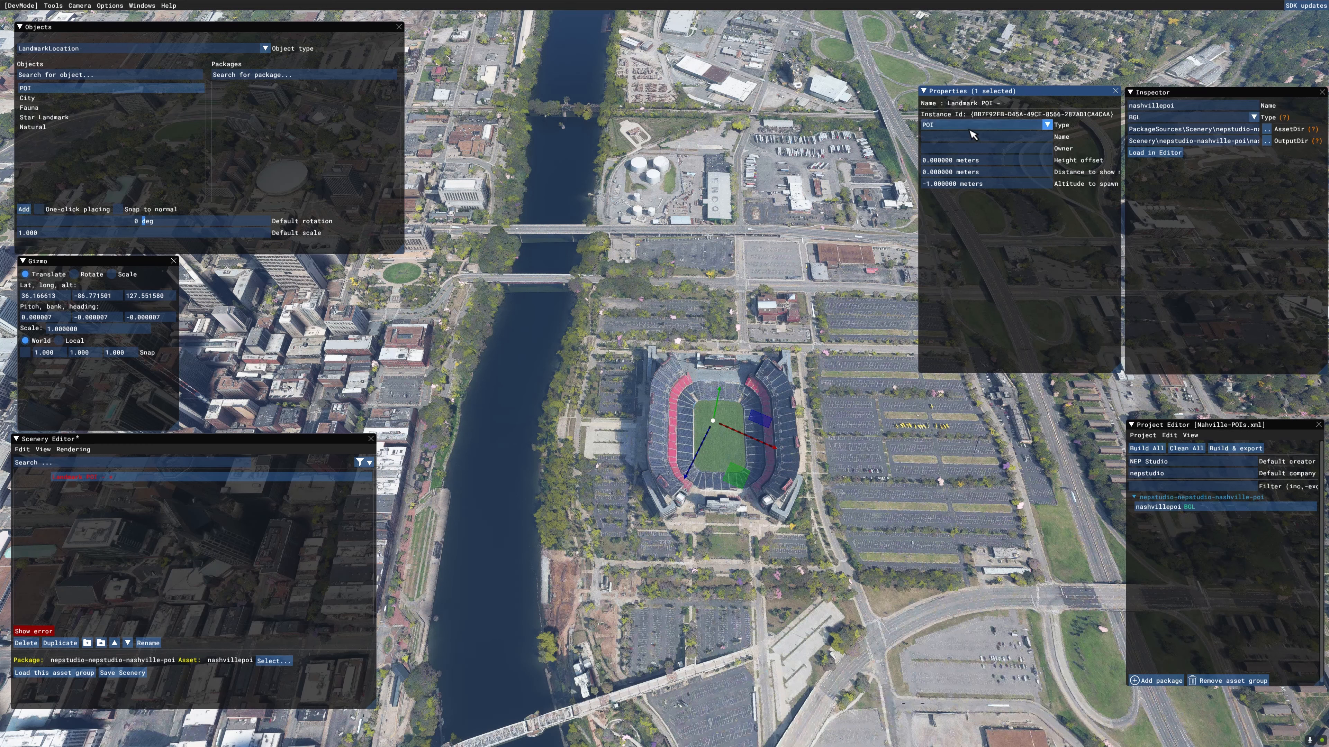
left_click(956, 137)
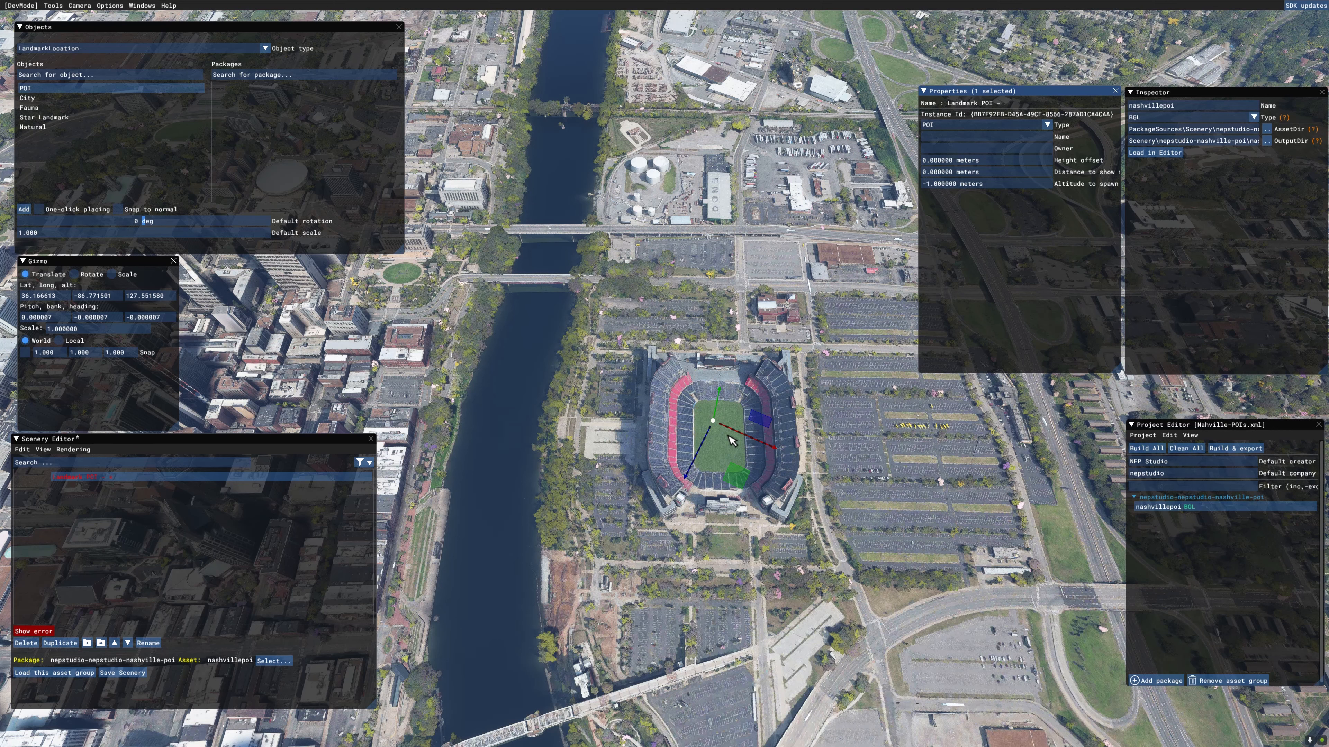
type("Nissan Stadium")
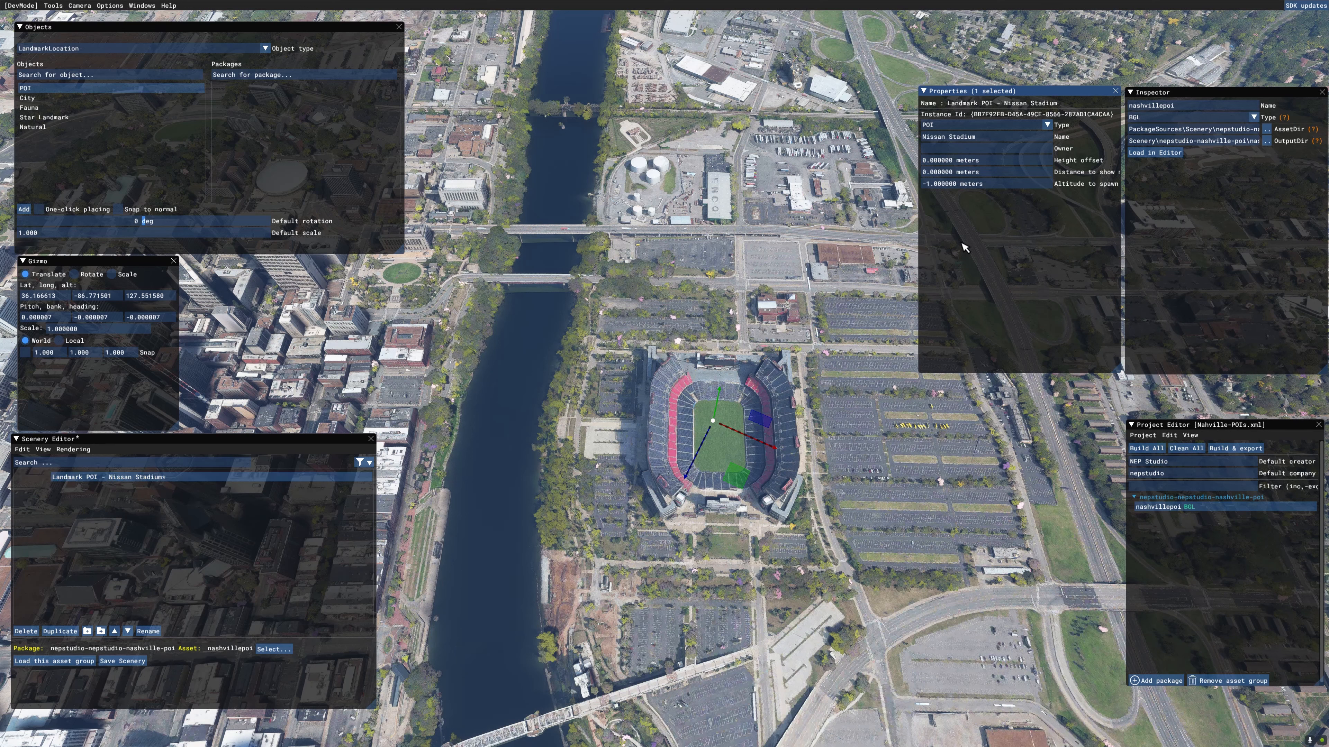
left_click(1115, 91)
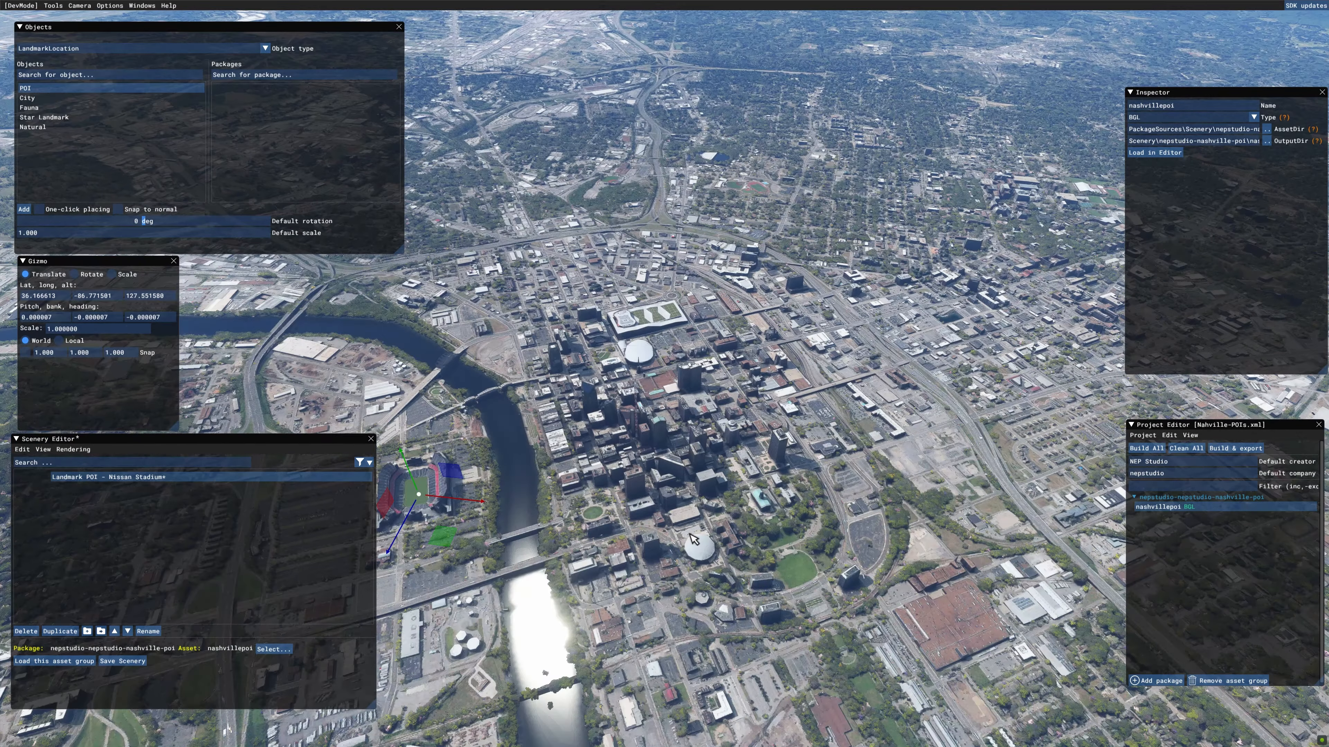
Add another POI landmark and move it onto the white building with the green-striped roof beside the oval-roofed arena, at about 36.16, -86.78
key("w")
key("w")
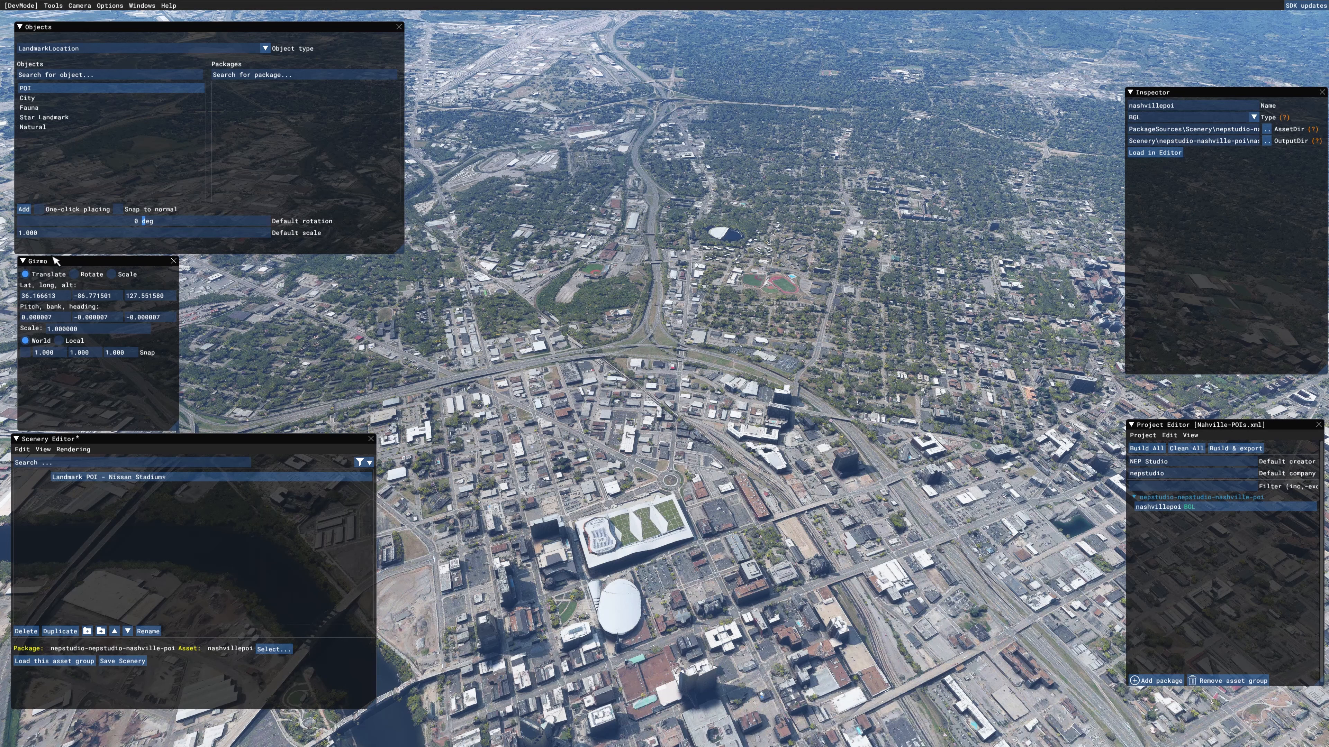
left_click(25, 211)
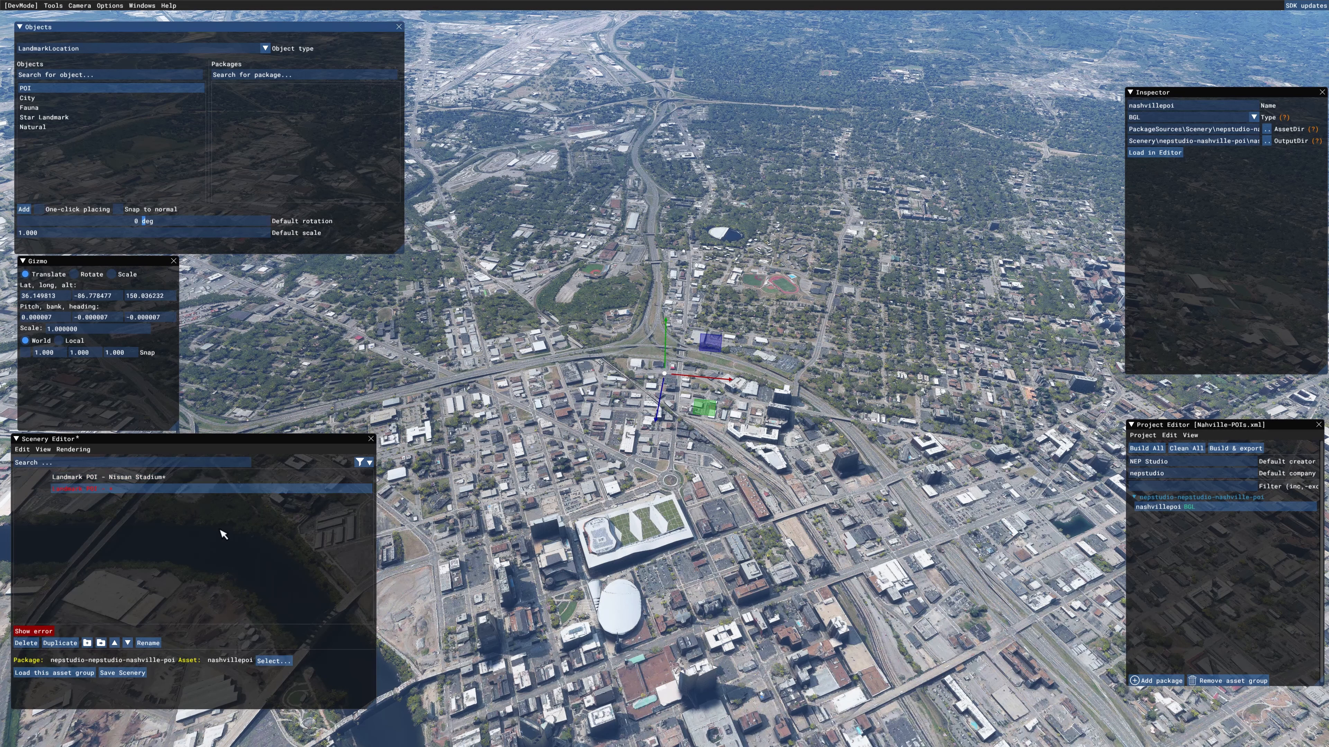
left_click_drag(705, 407, 661, 567)
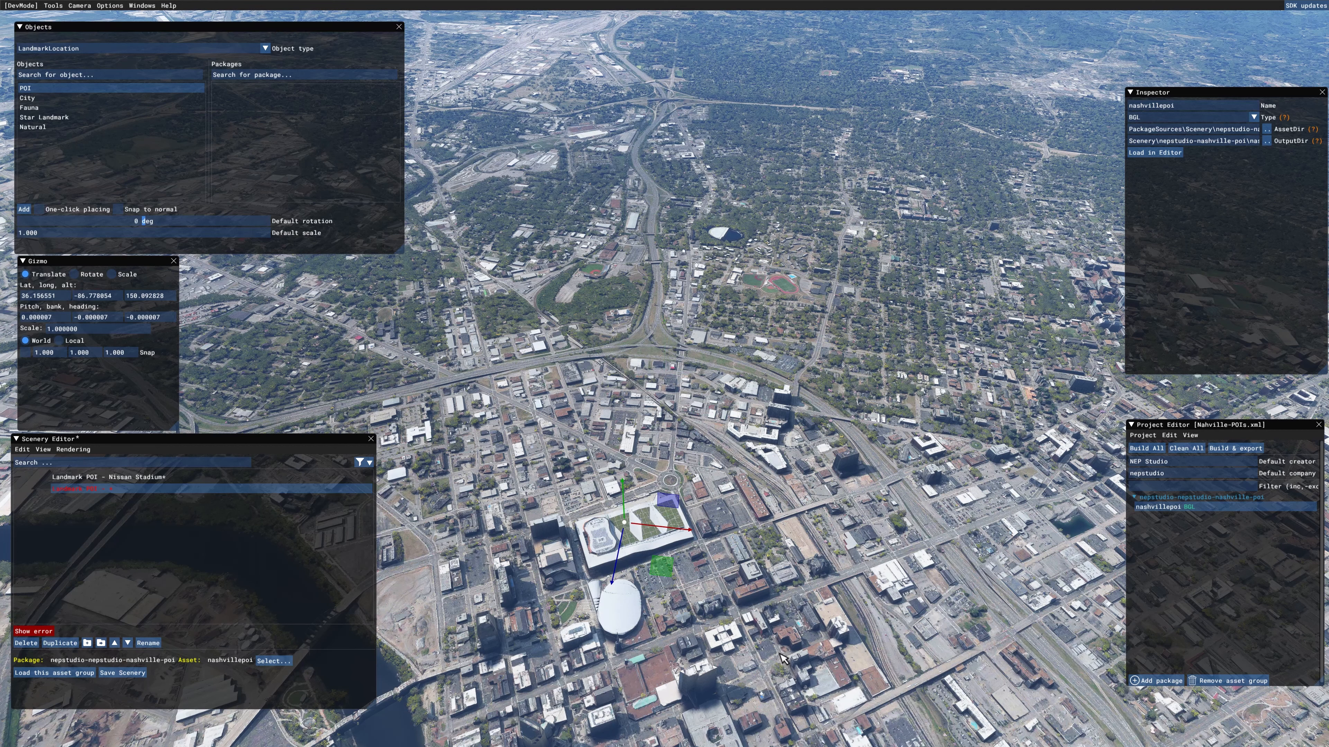
middle_click_drag(779, 650, 751, 609)
left_click_drag(705, 606, 717, 614)
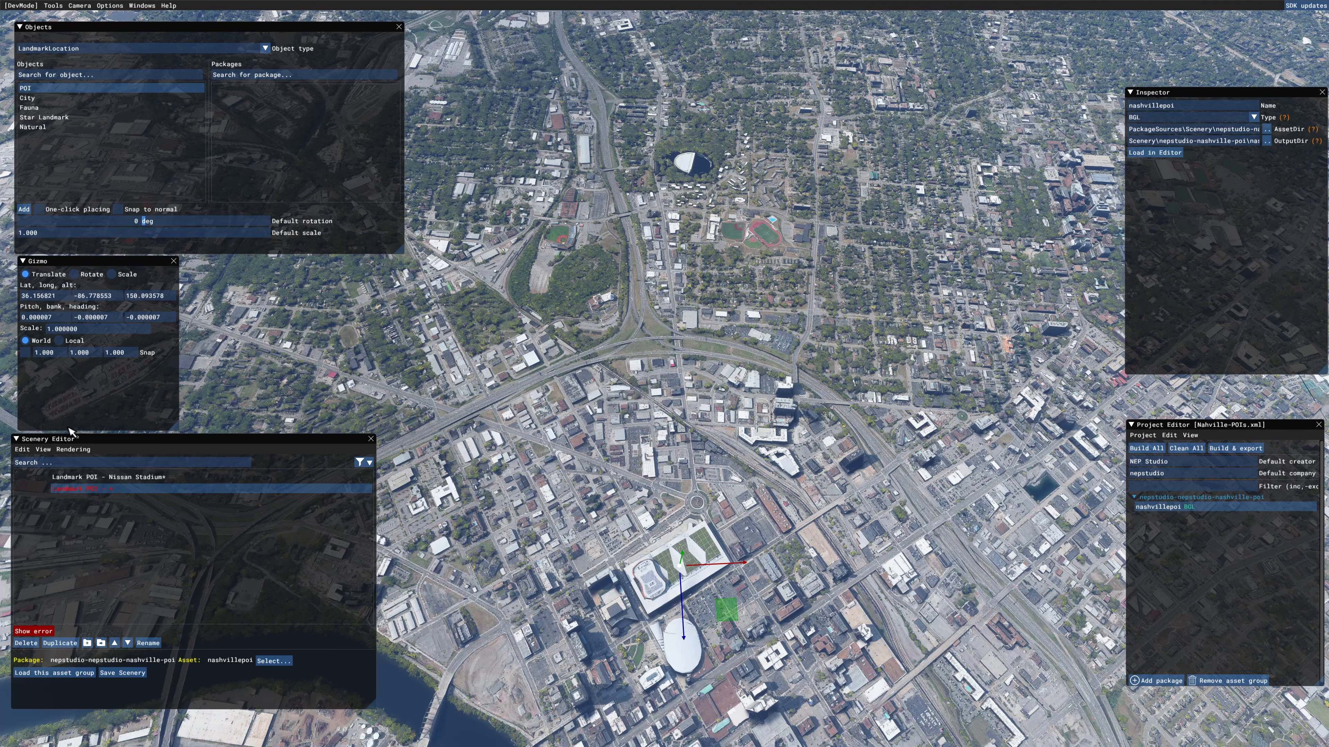
Name the new landmark "Country Music hall of Fame" in its properties and close the properties window
left_click(45, 452)
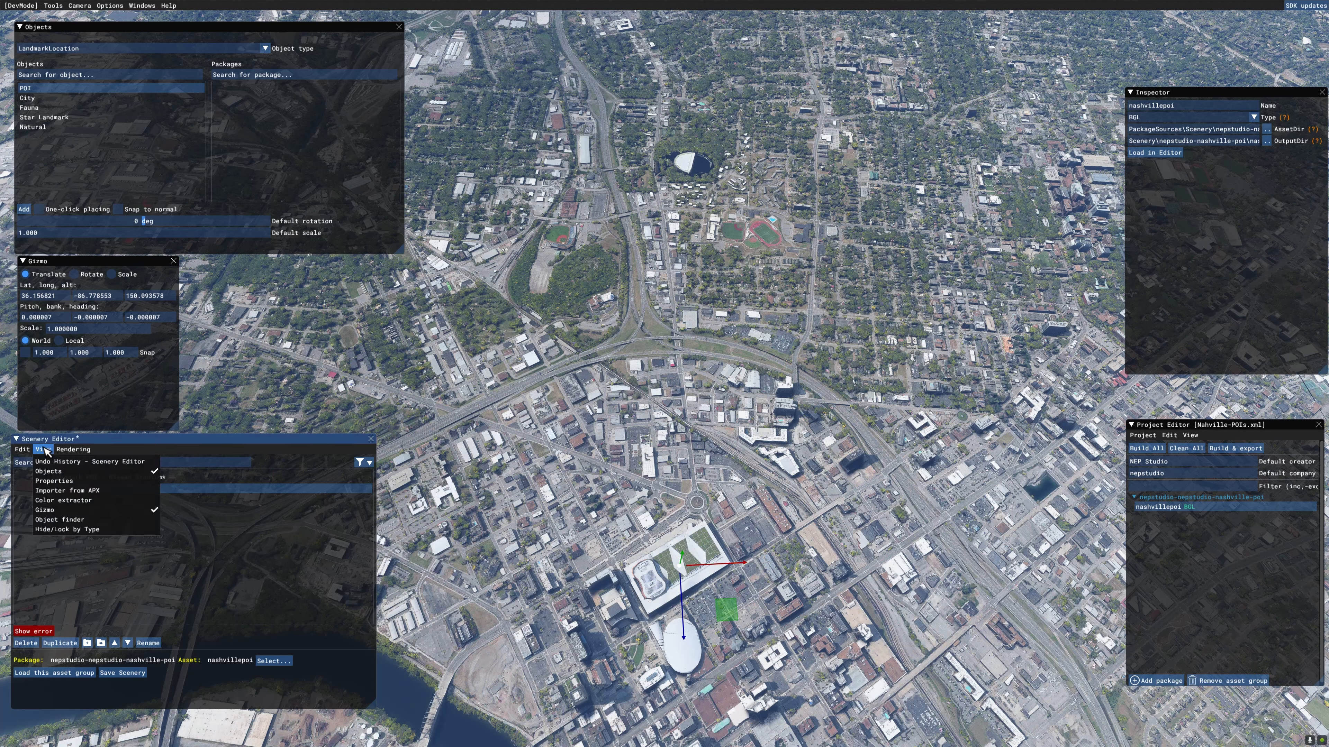
left_click(78, 481)
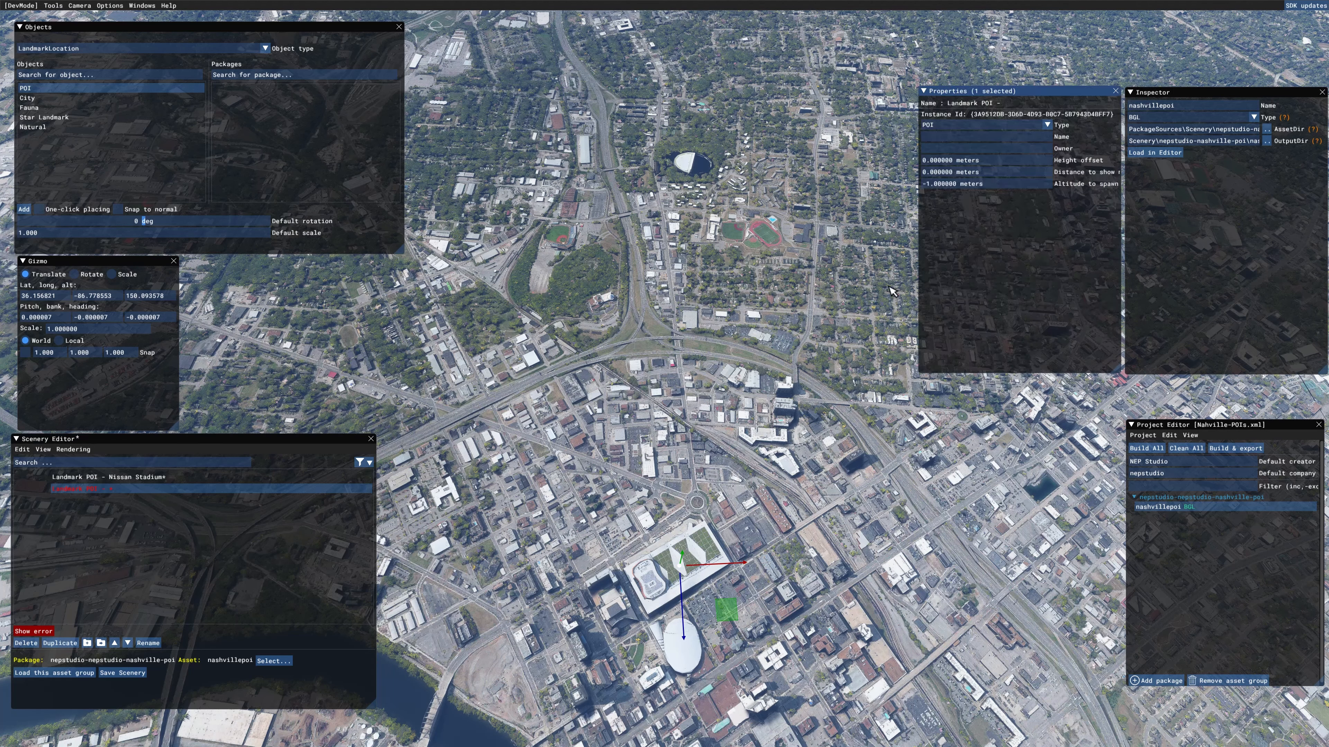
left_click(959, 138)
type("Country Music hall of Fame")
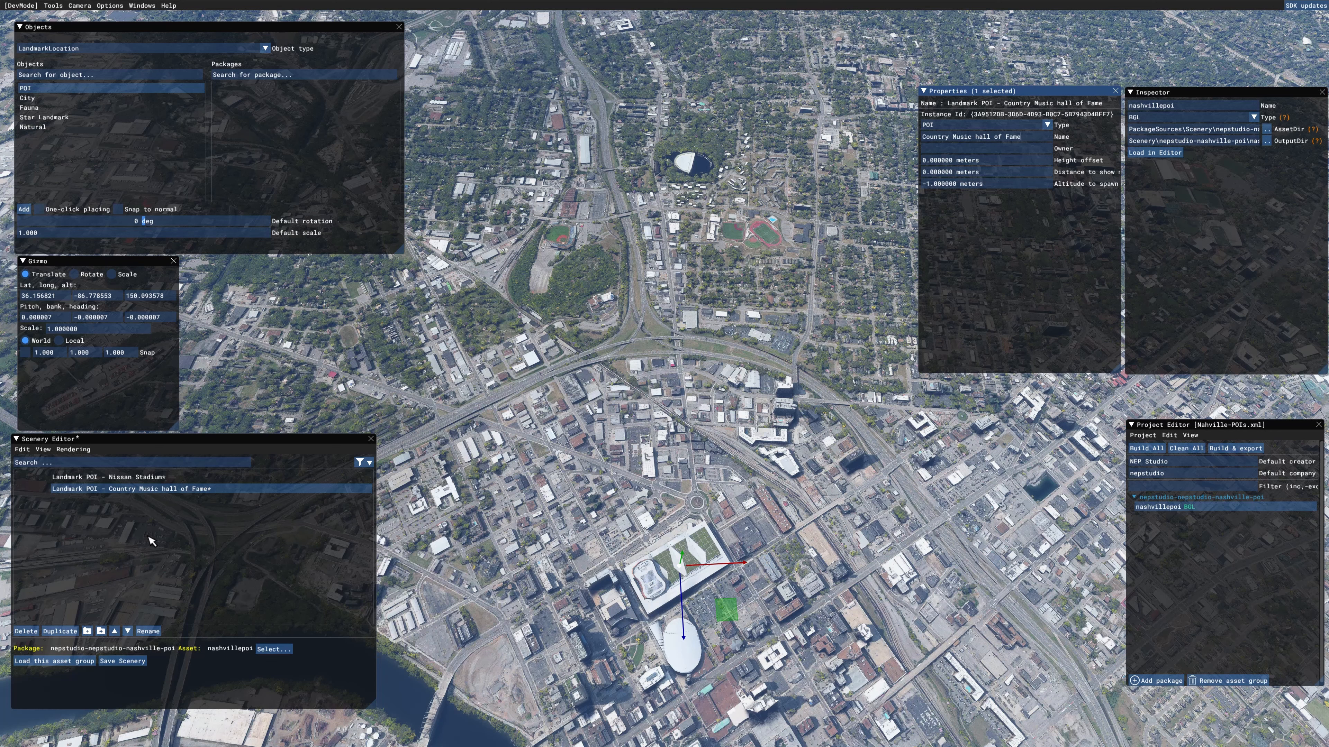
left_click(1116, 91)
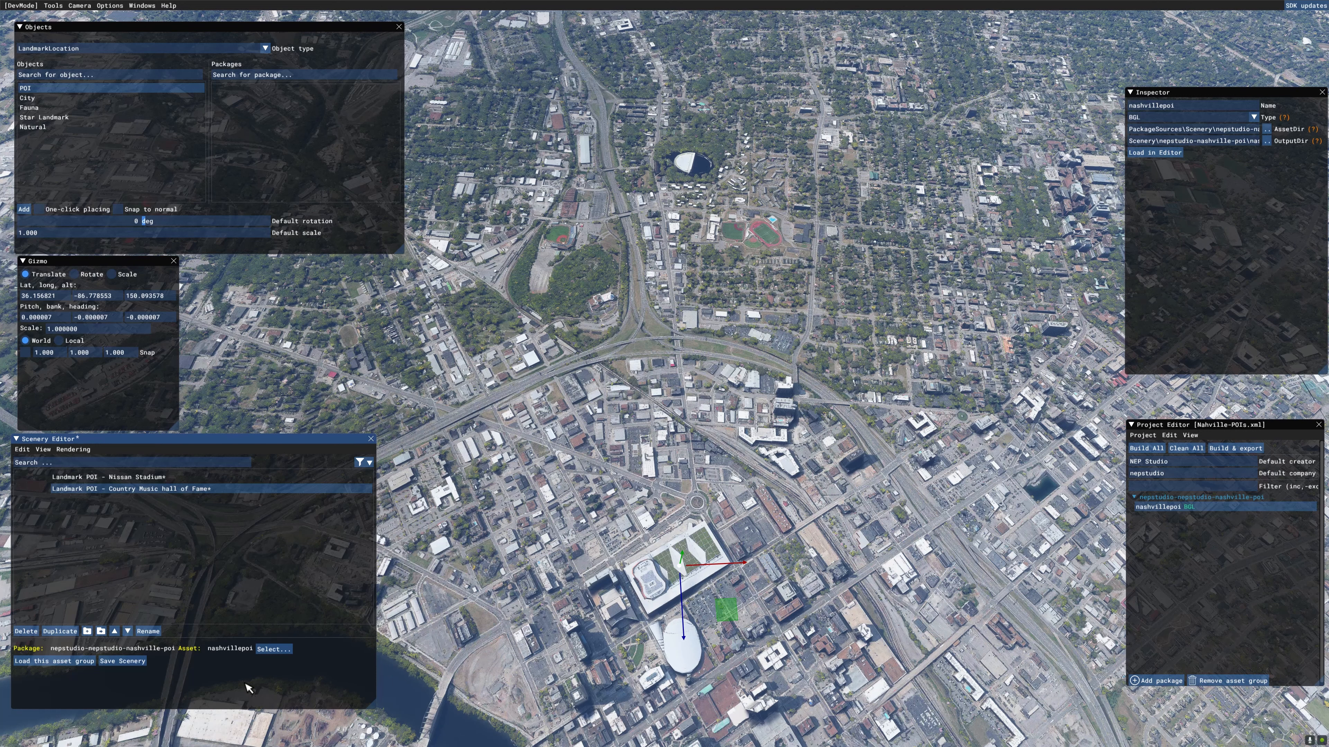
Save the scenery as nasvillpois in Nahville-POIs\PackageSources\Scenery\nepstudio-nashville-poi\nashvillepoi
left_click(122, 661)
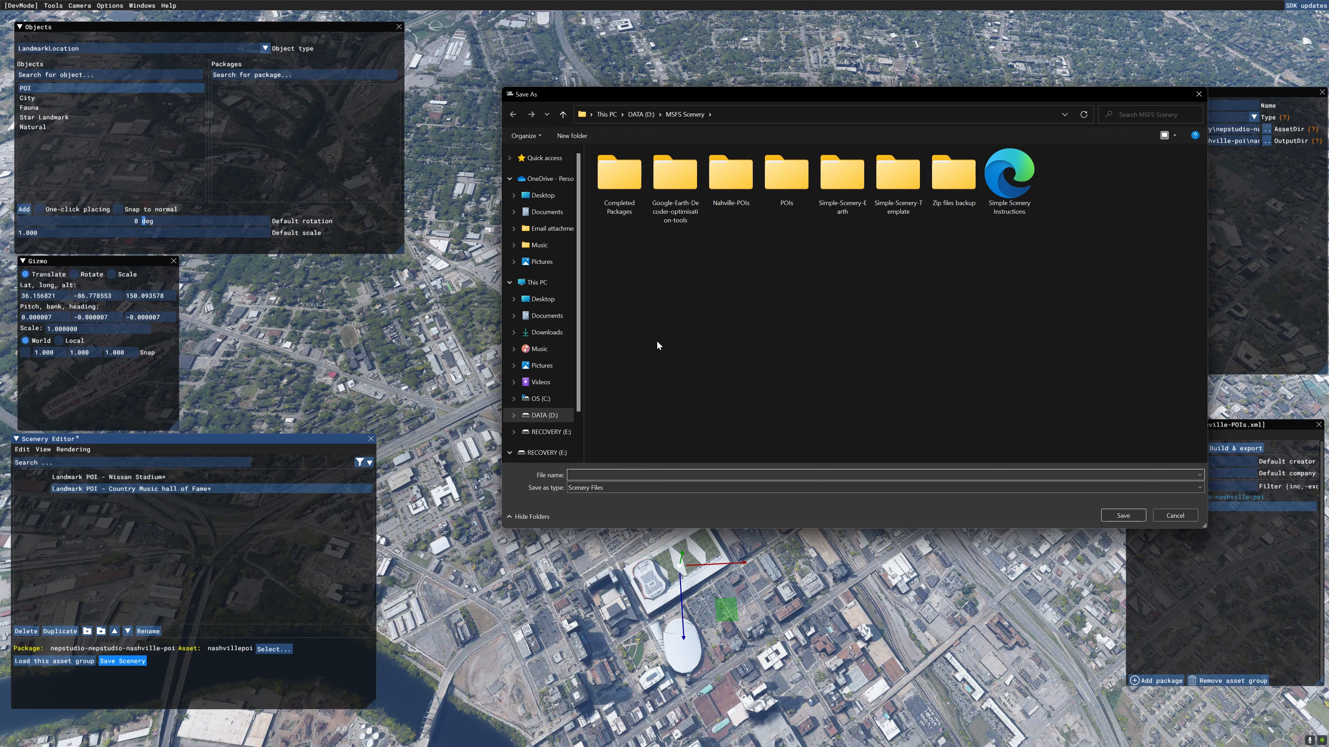
double_click(726, 182)
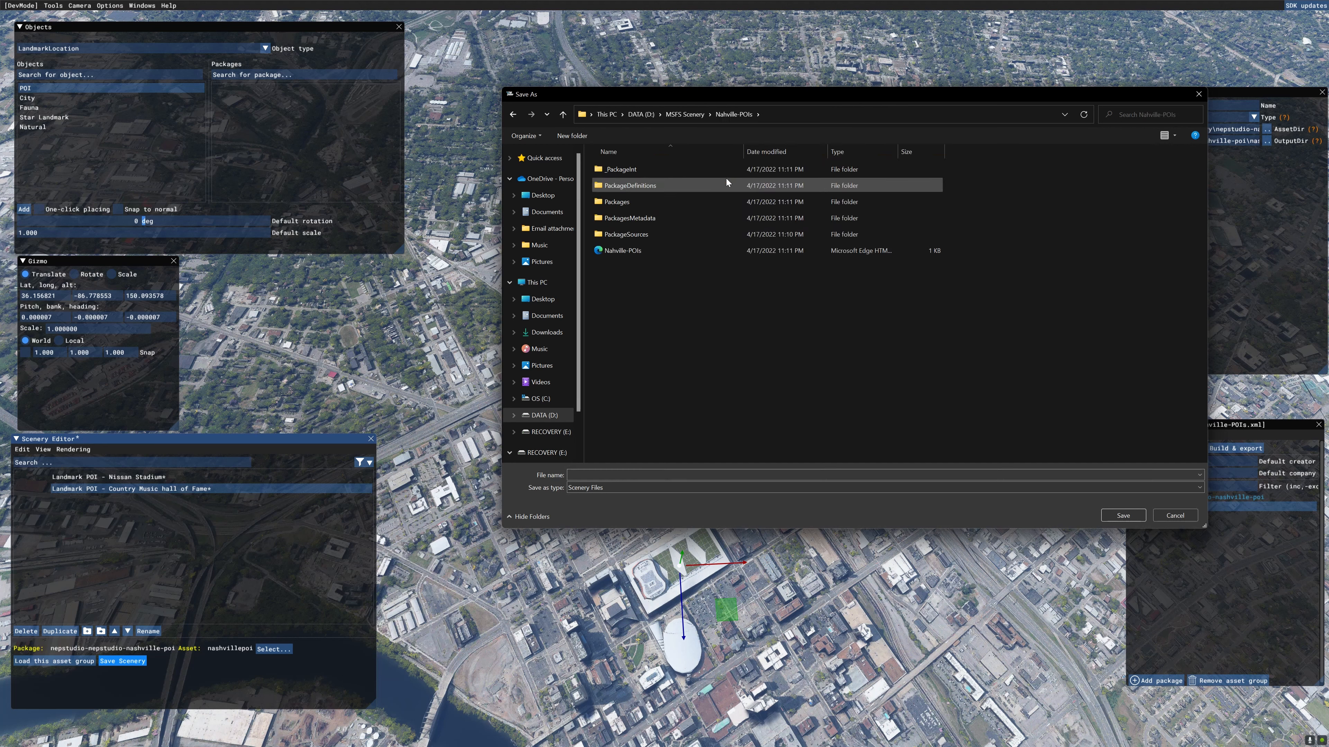
double_click(689, 232)
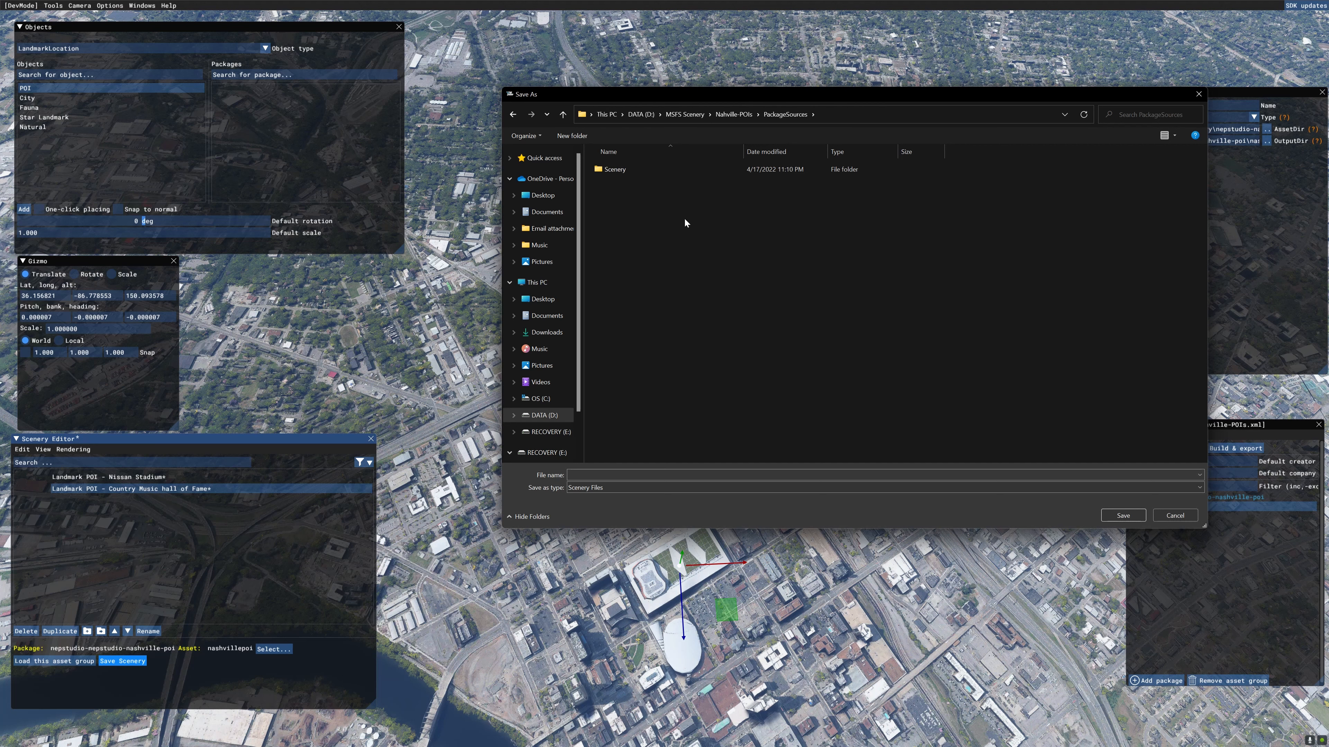
double_click(666, 178)
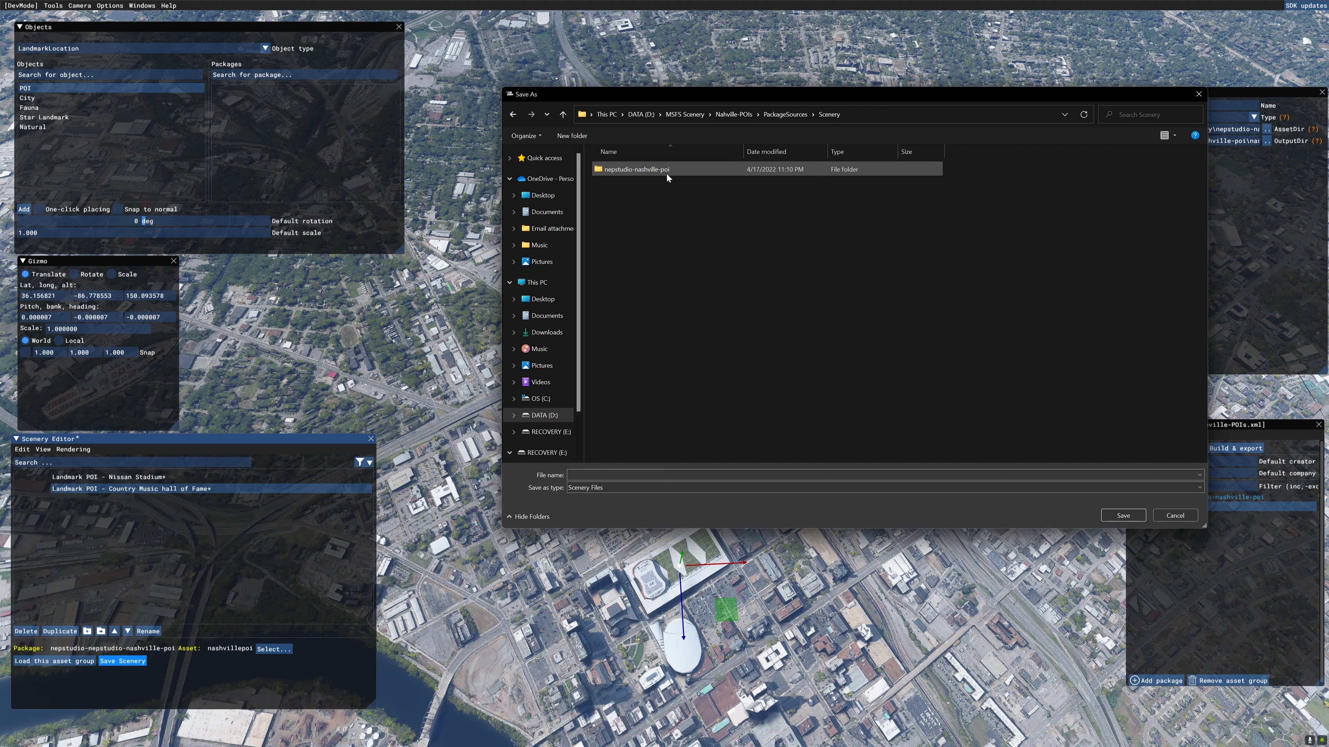
double_click(689, 175)
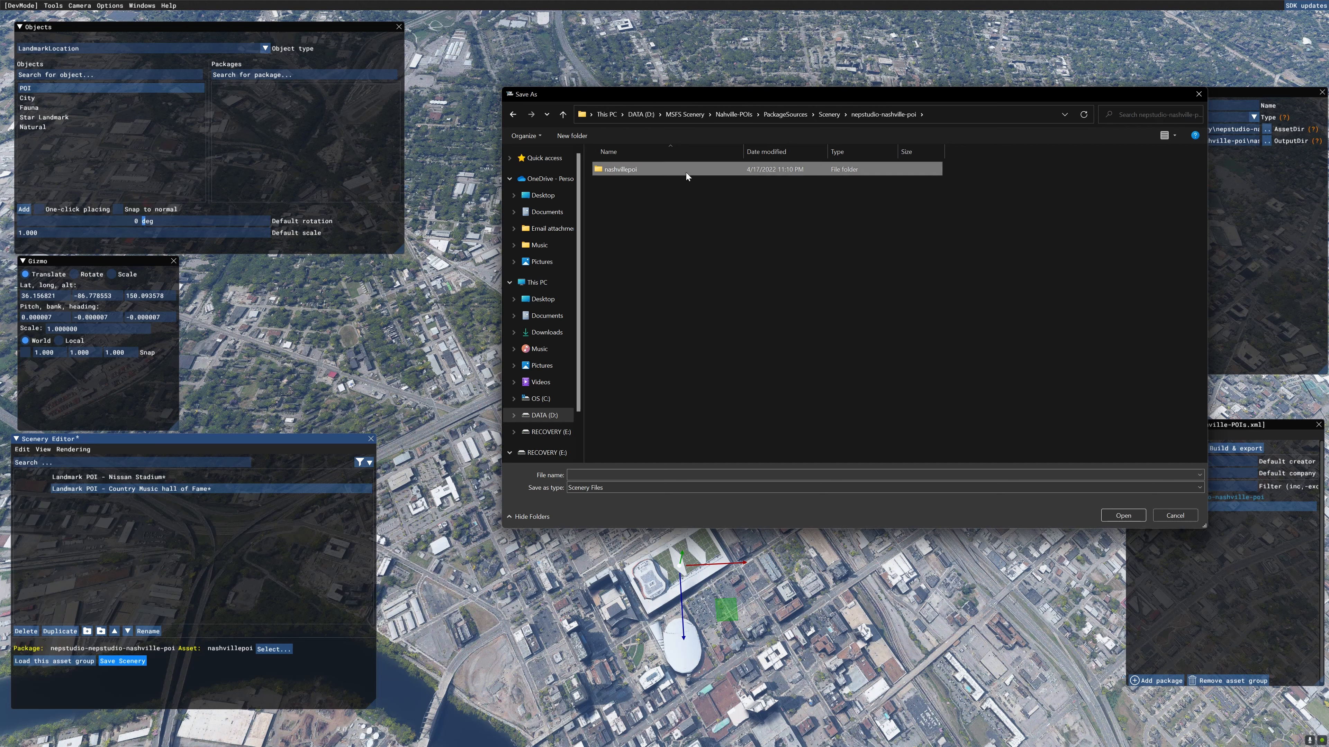
double_click(687, 174)
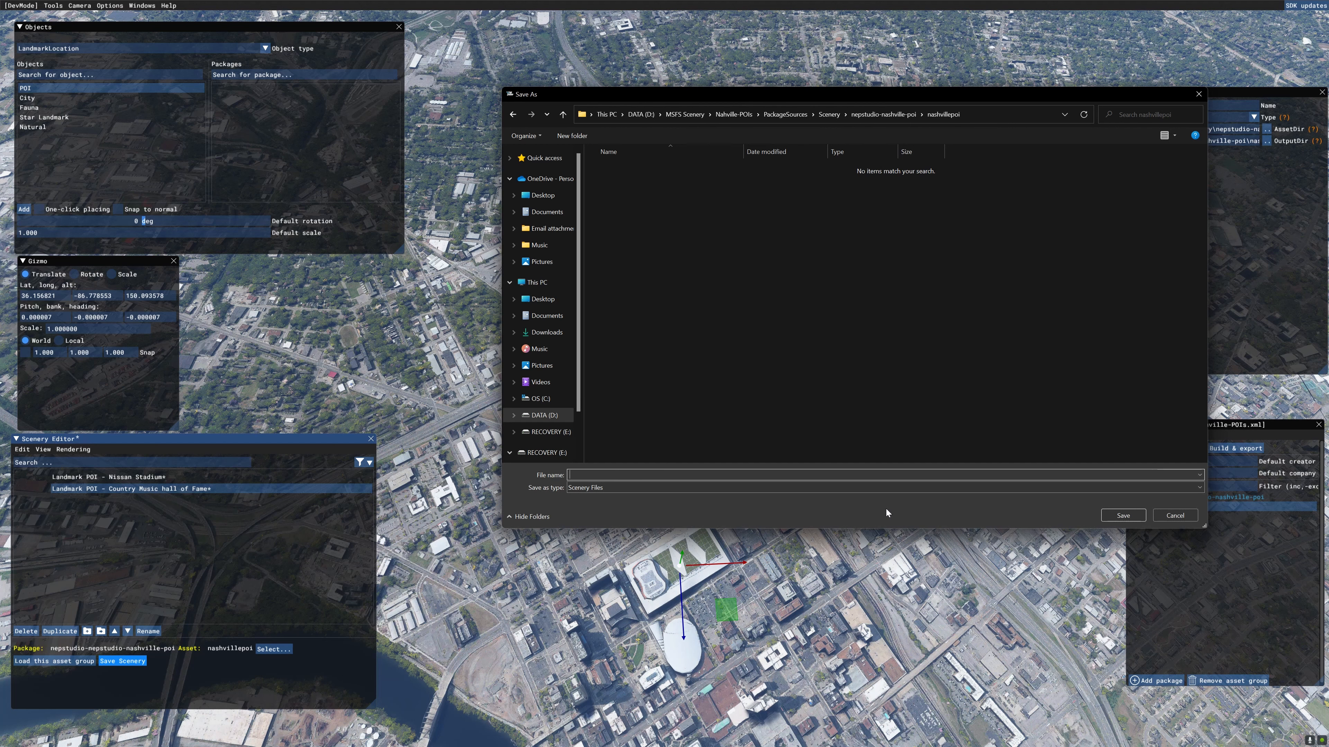
type("nas")
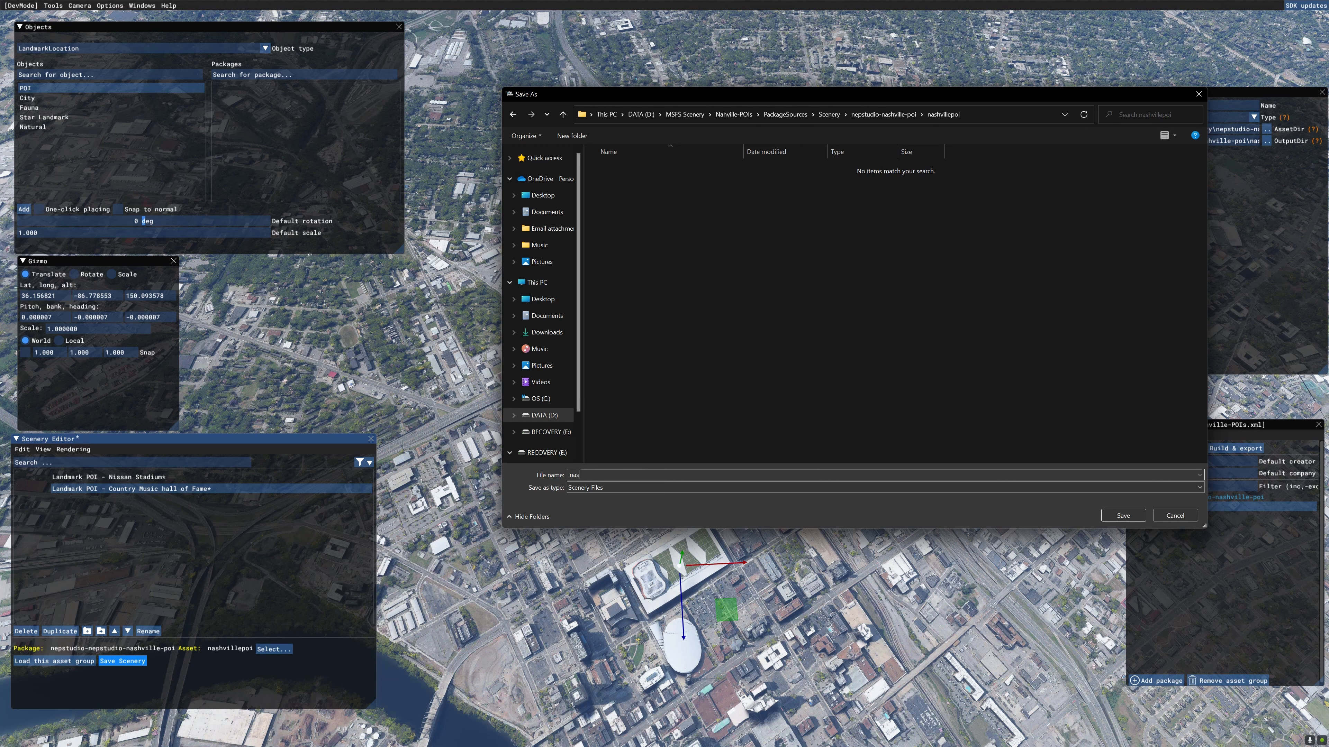
type("villpois")
left_click(1123, 516)
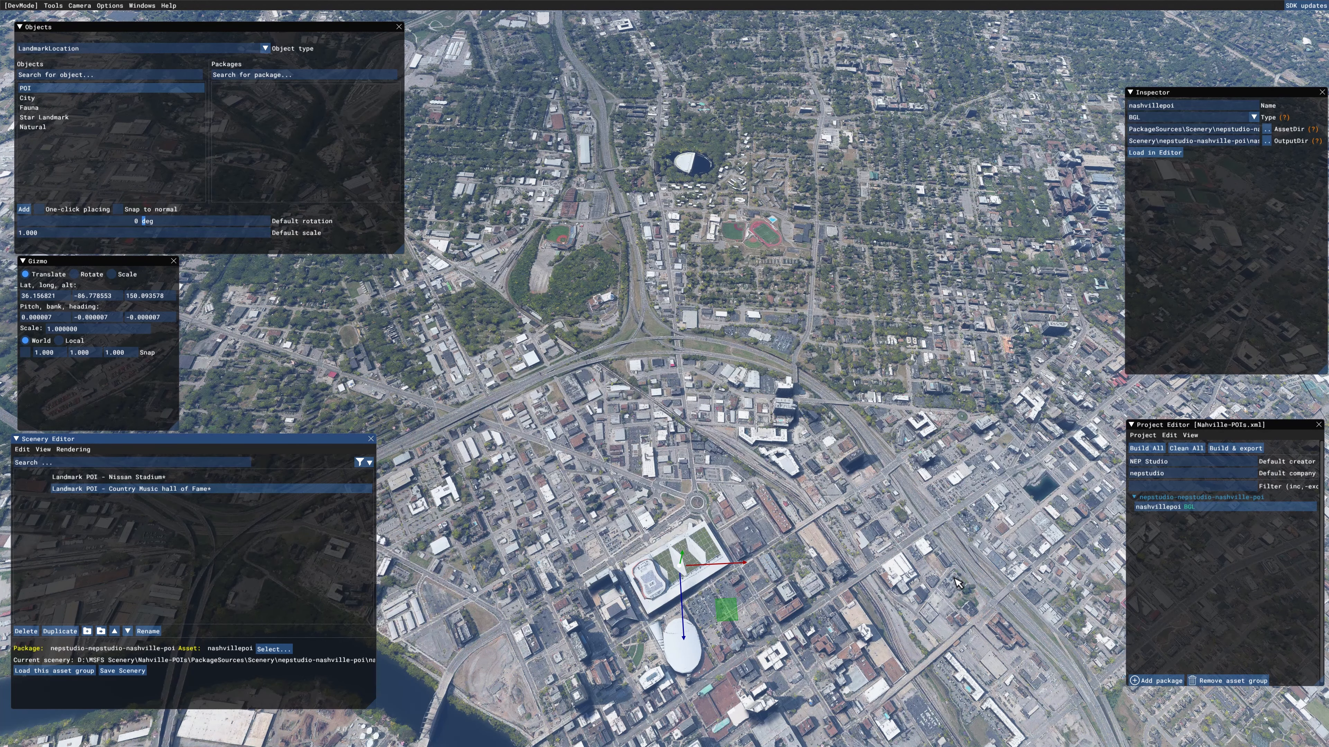
Save the scenery again, then build the nepstudio-nashville-poi package from the Inspector and hide the console
left_click(1151, 499)
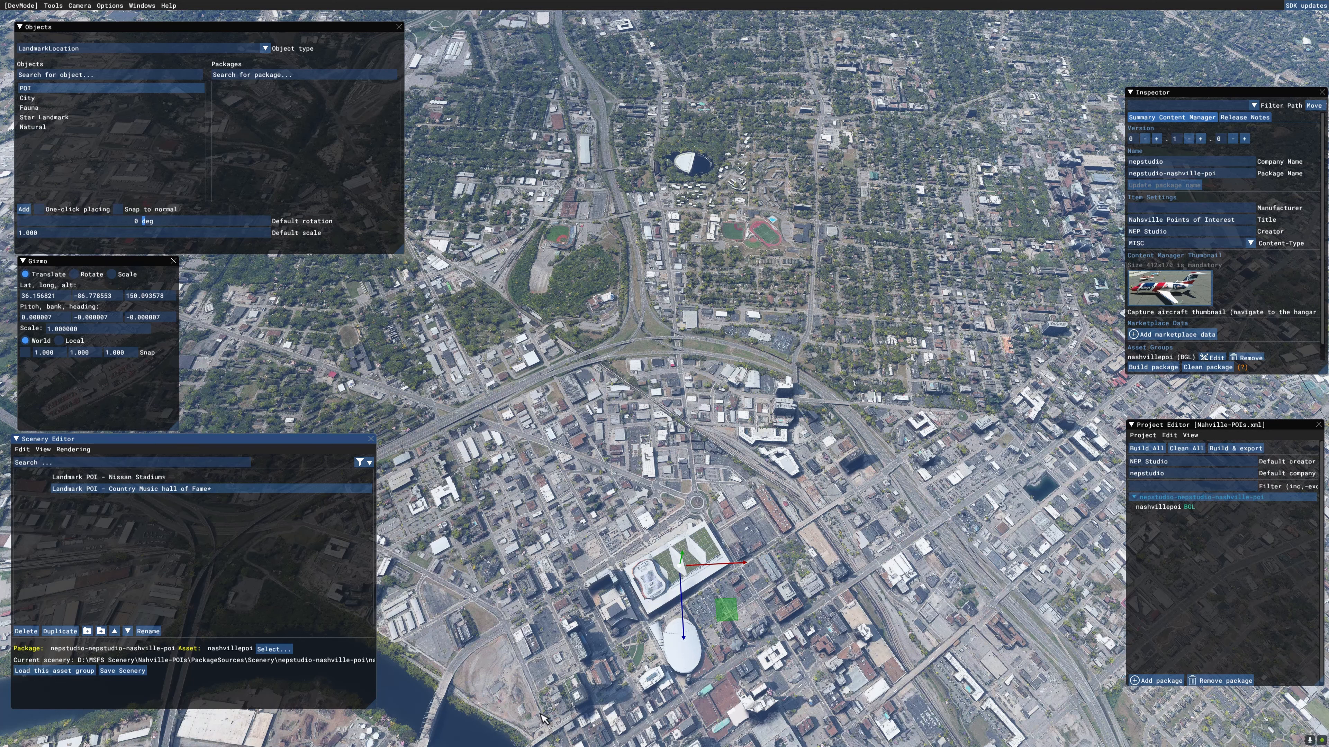
left_click(119, 674)
left_click(1160, 368)
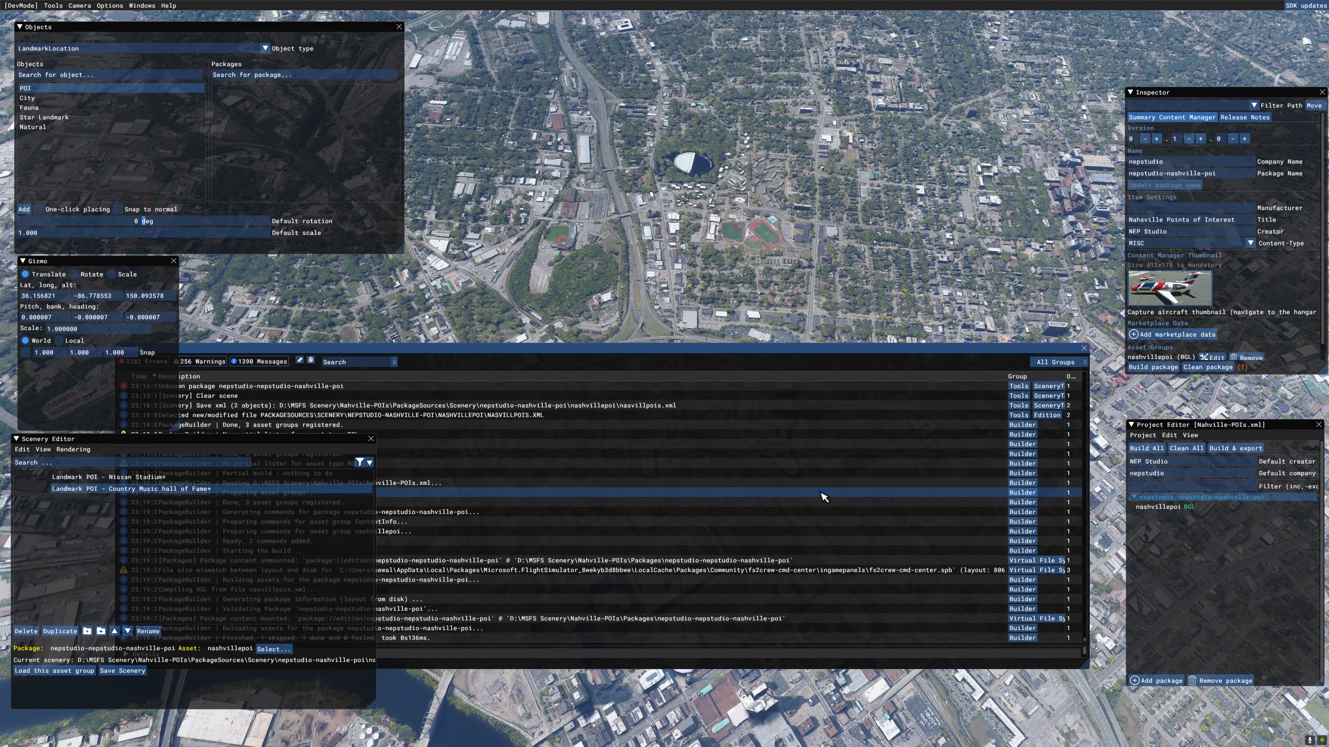
left_click(141, 6)
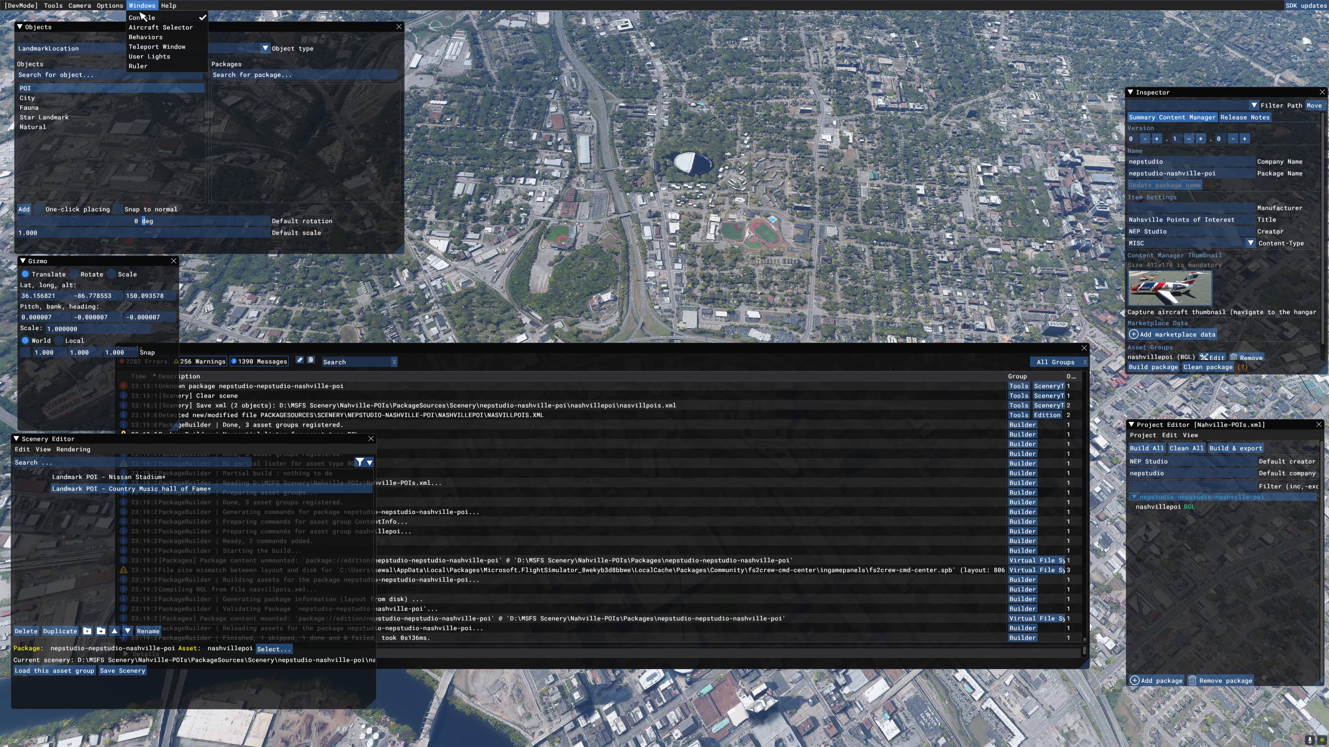
left_click(141, 17)
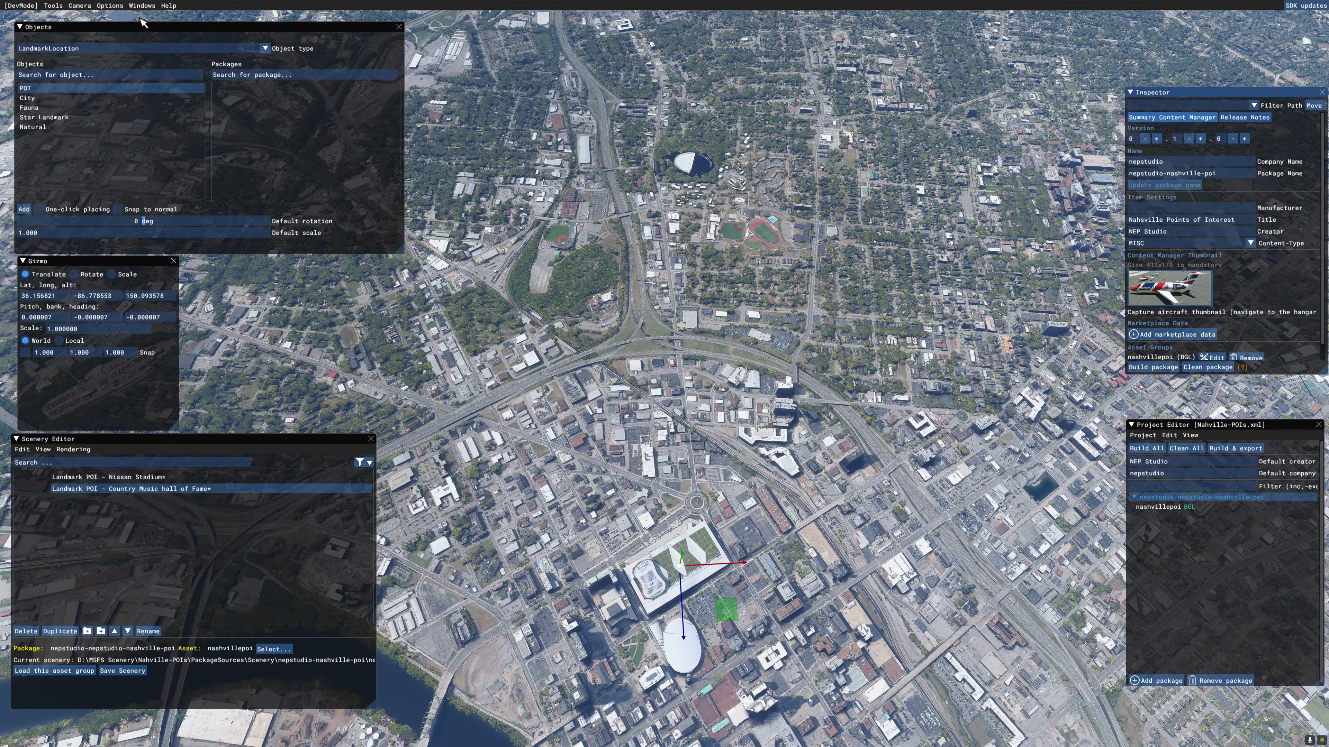
Close the Scenery Editor and the Project Editor with their associated windows
left_click(54, 6)
left_click(62, 30)
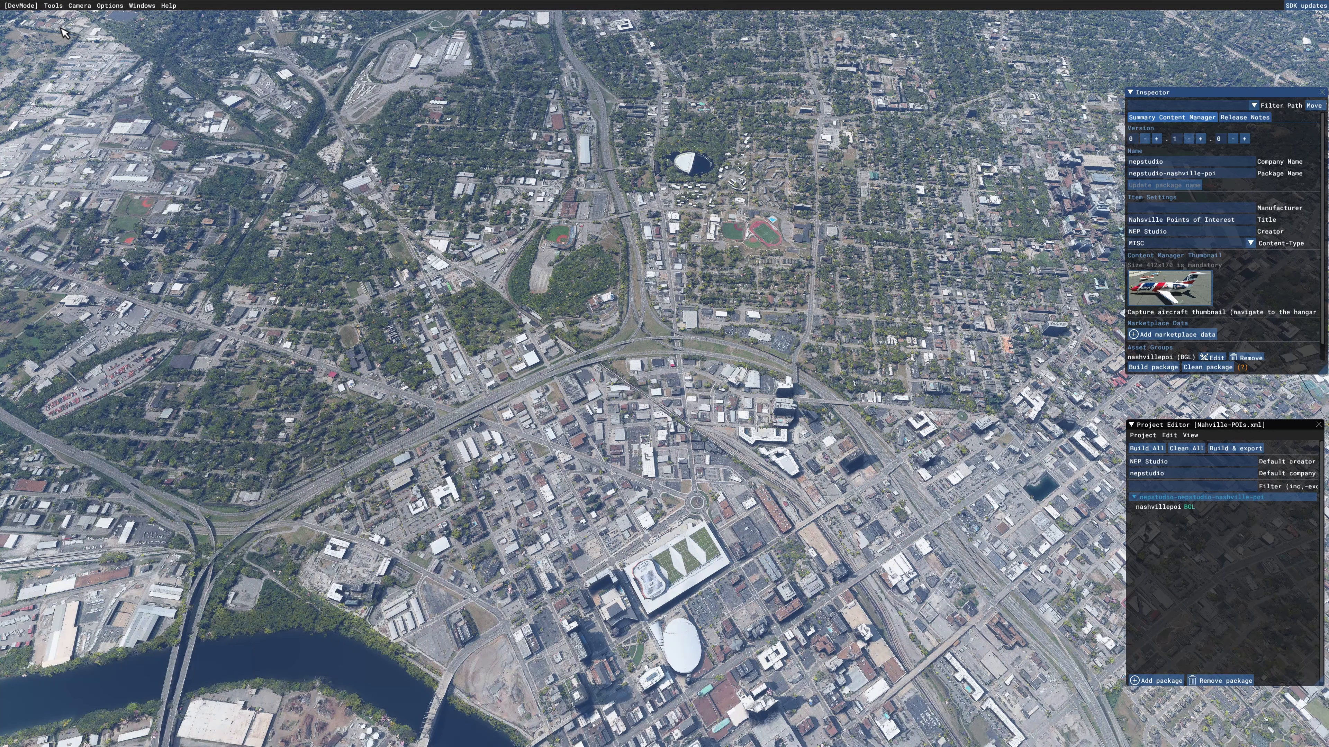
left_click(54, 5)
left_click(61, 18)
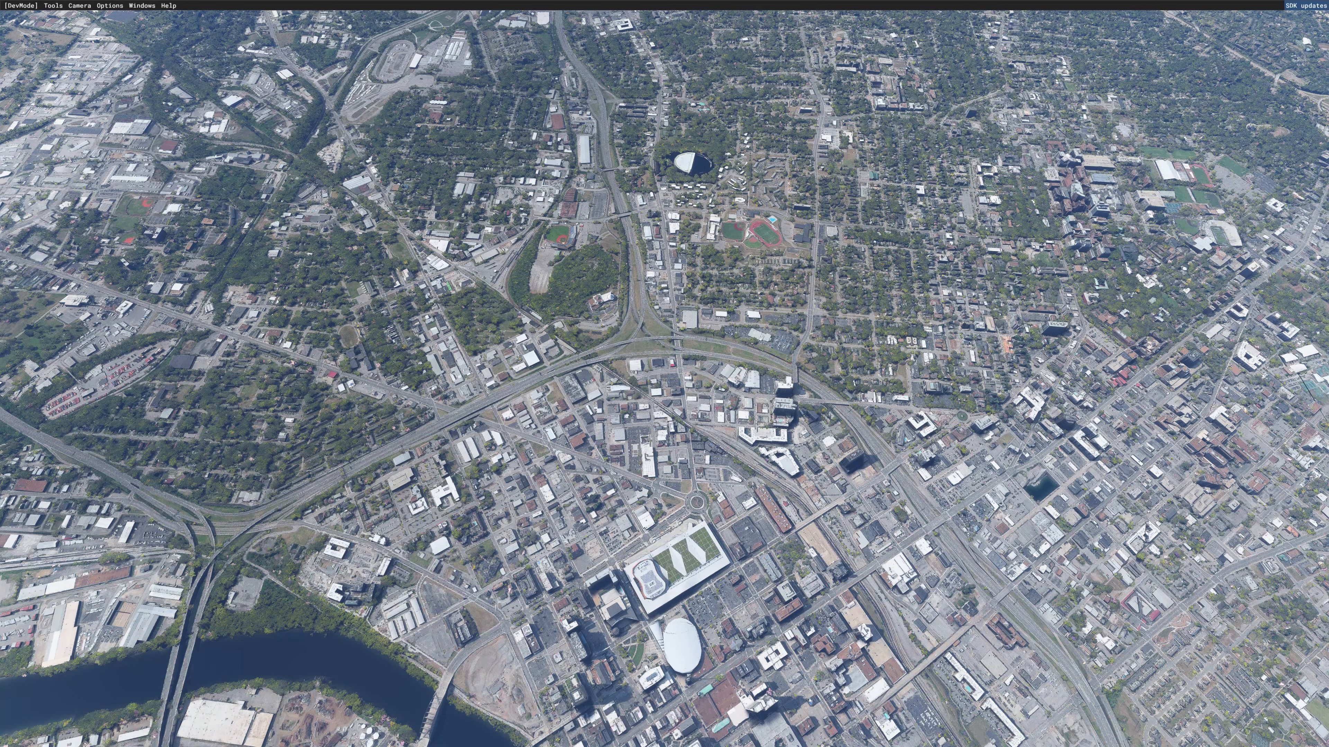
Switch to File Explorer and arrange the MSFS Scenery and Community folder windows so both are accessible
key("alt+Tab")
left_click_drag(108, 255, 518, 228)
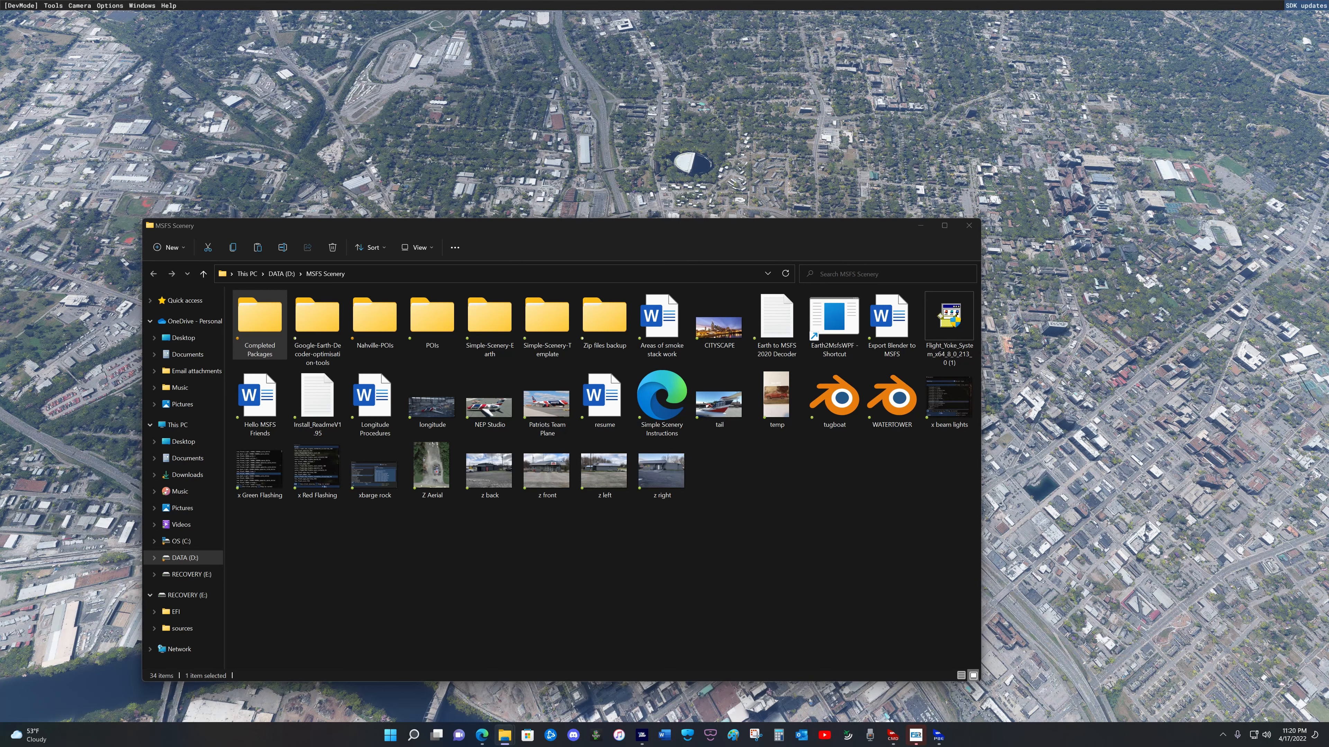
left_click_drag(782, 160, 947, 78)
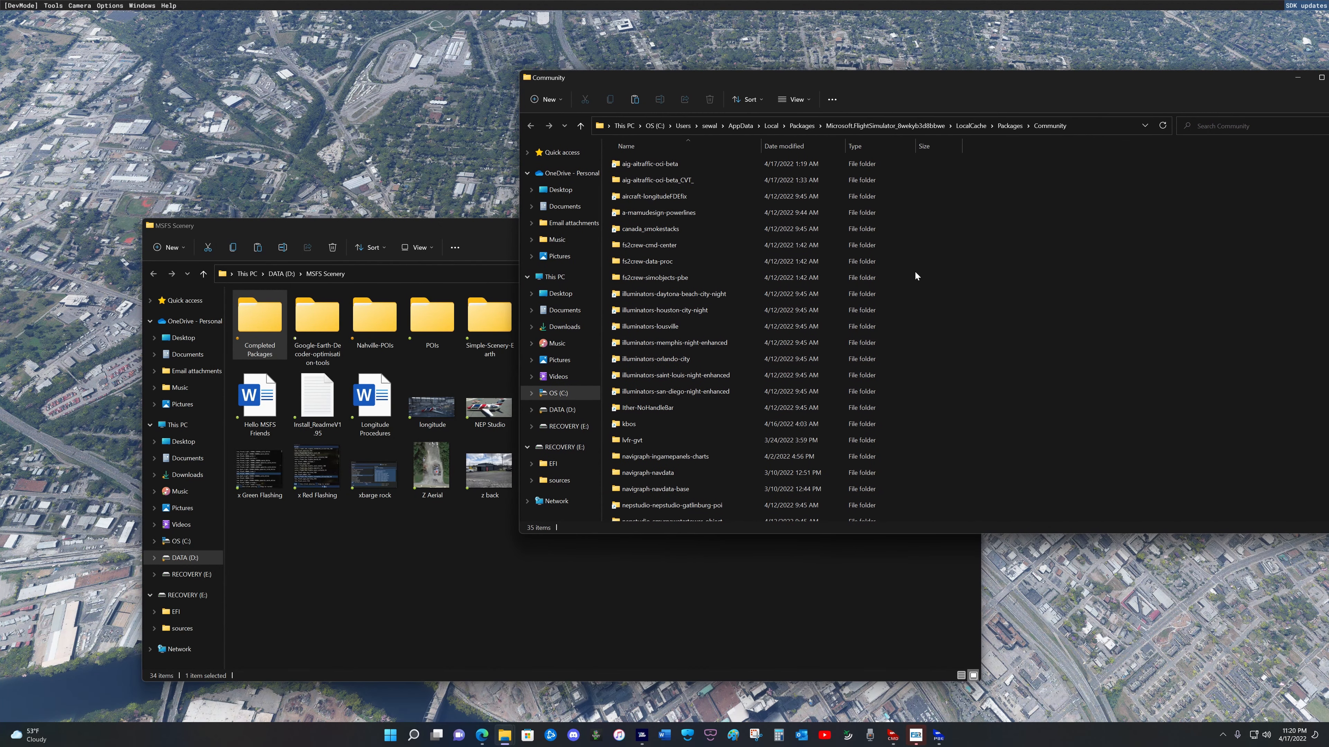
Copy the built nepstudio-nepstudio-nashville-poi folder from the Packages folder of the Nahville-POIs project
left_click(334, 227)
left_click(370, 326, "ctrl")
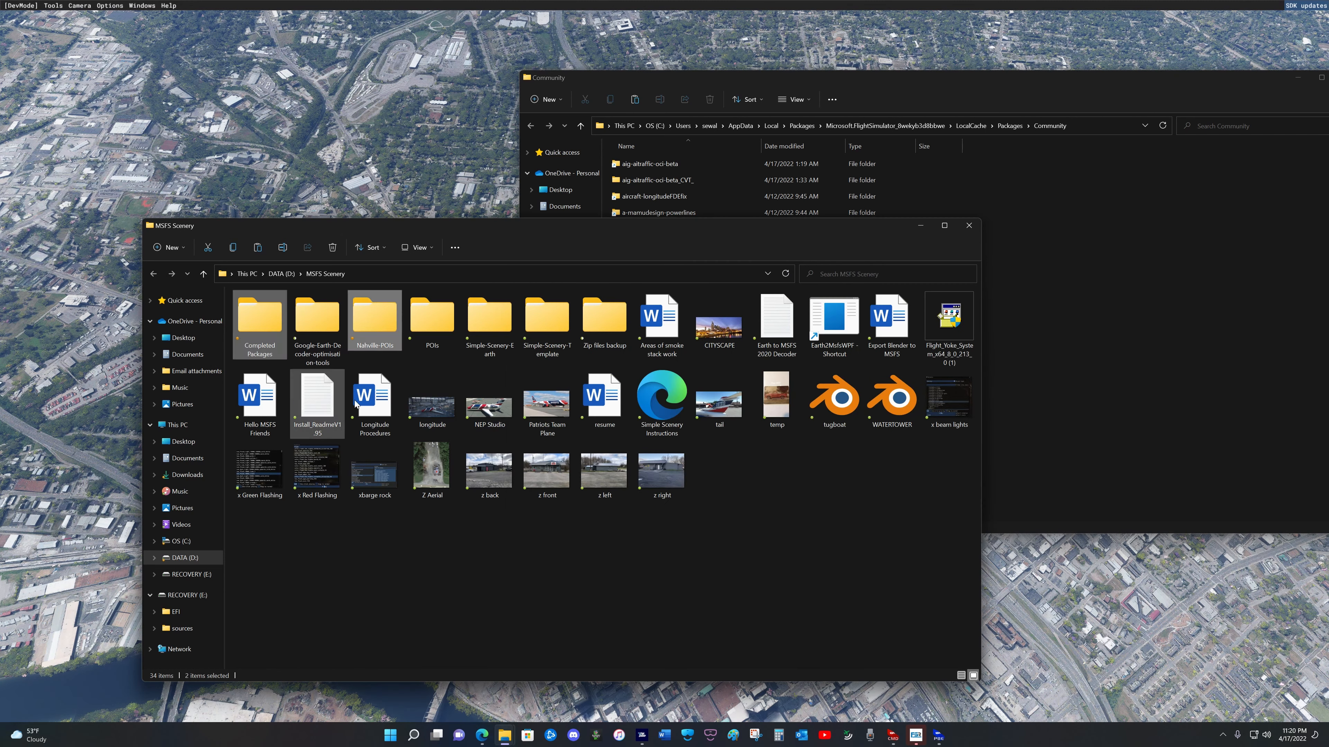
left_click(374, 327)
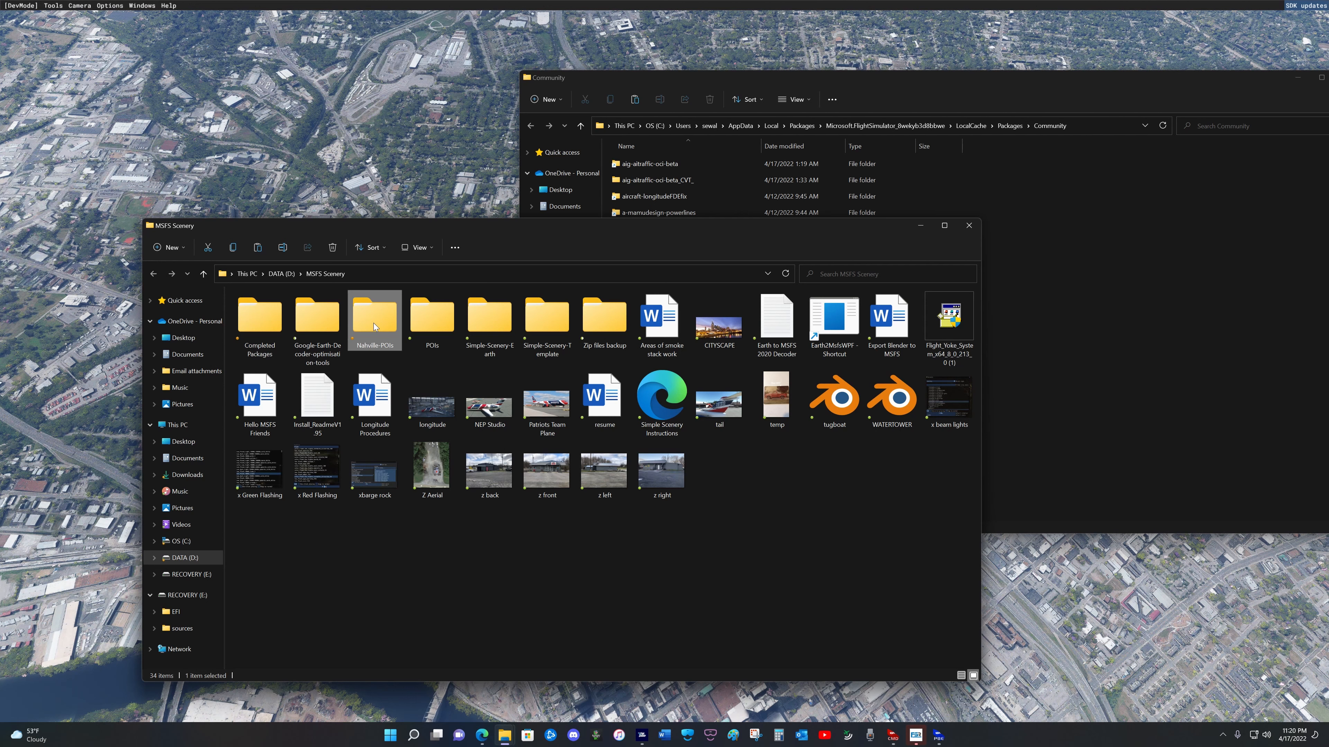
double_click(374, 327)
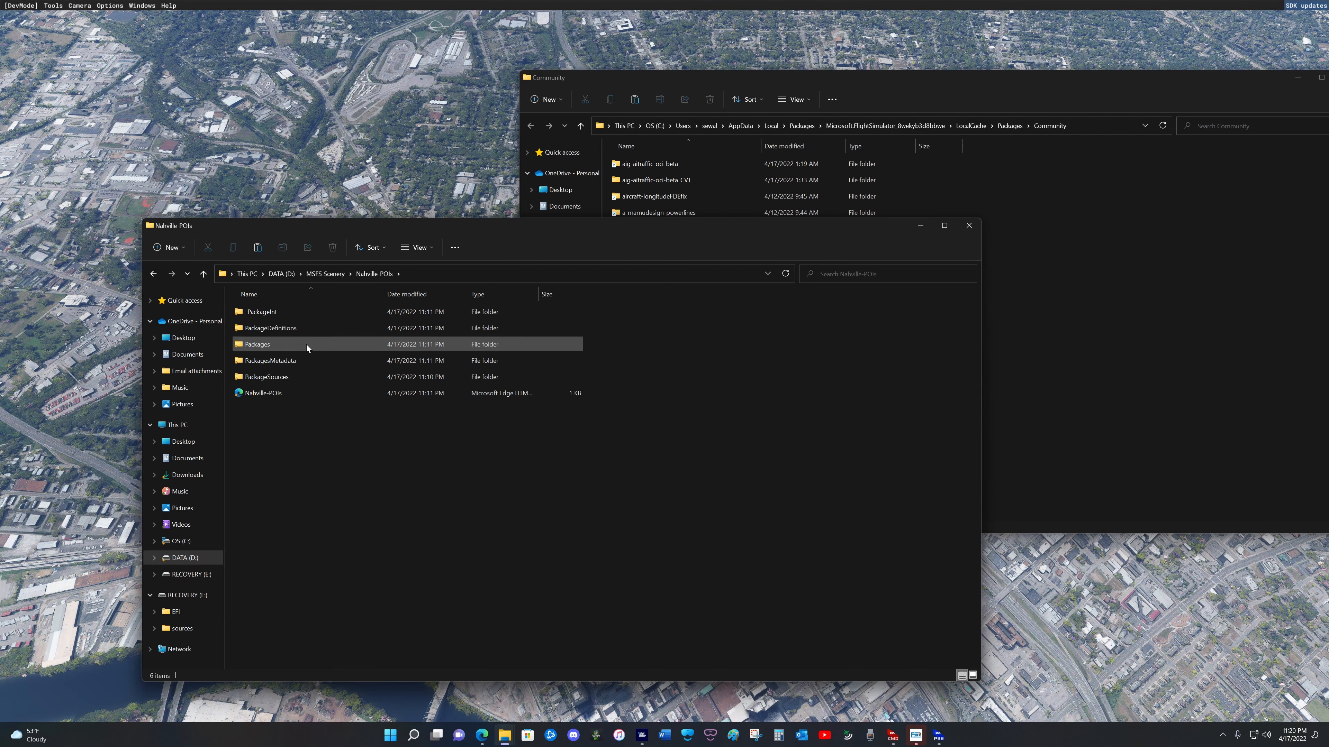
double_click(307, 345)
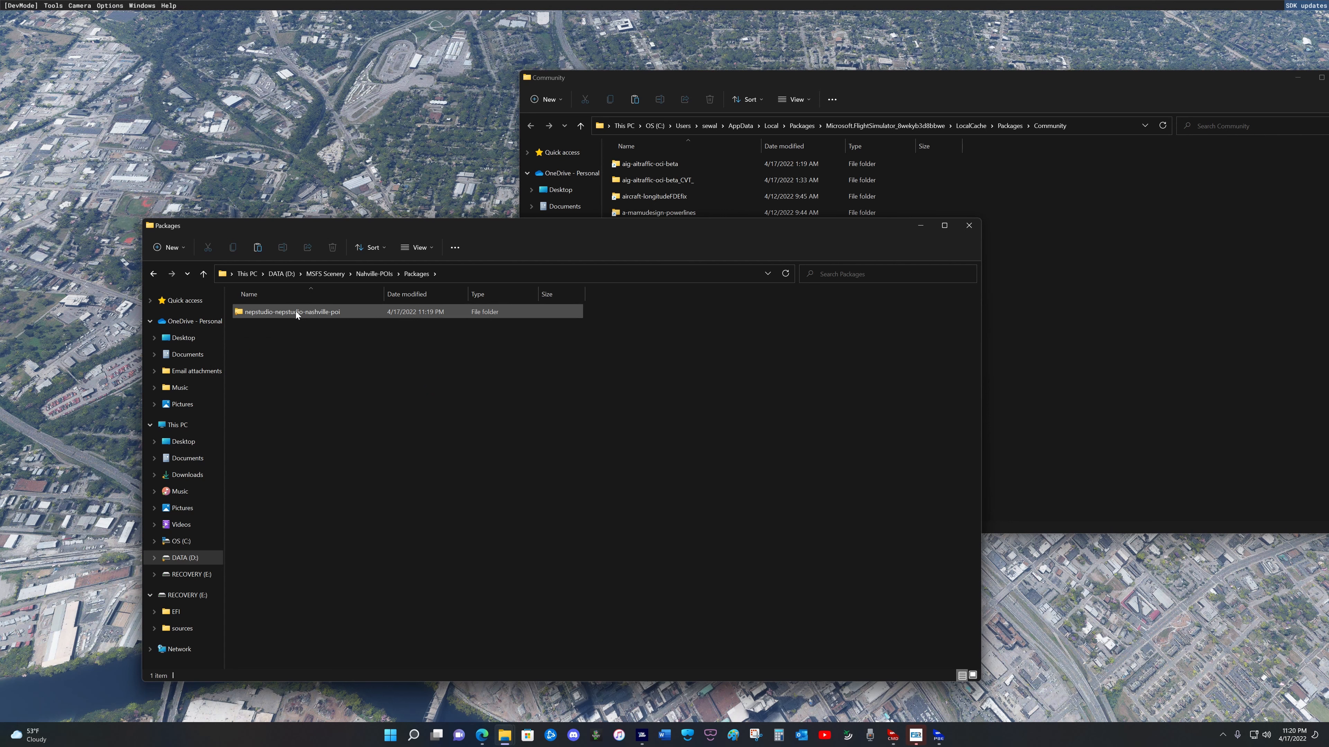
left_click(296, 311)
left_click(234, 249)
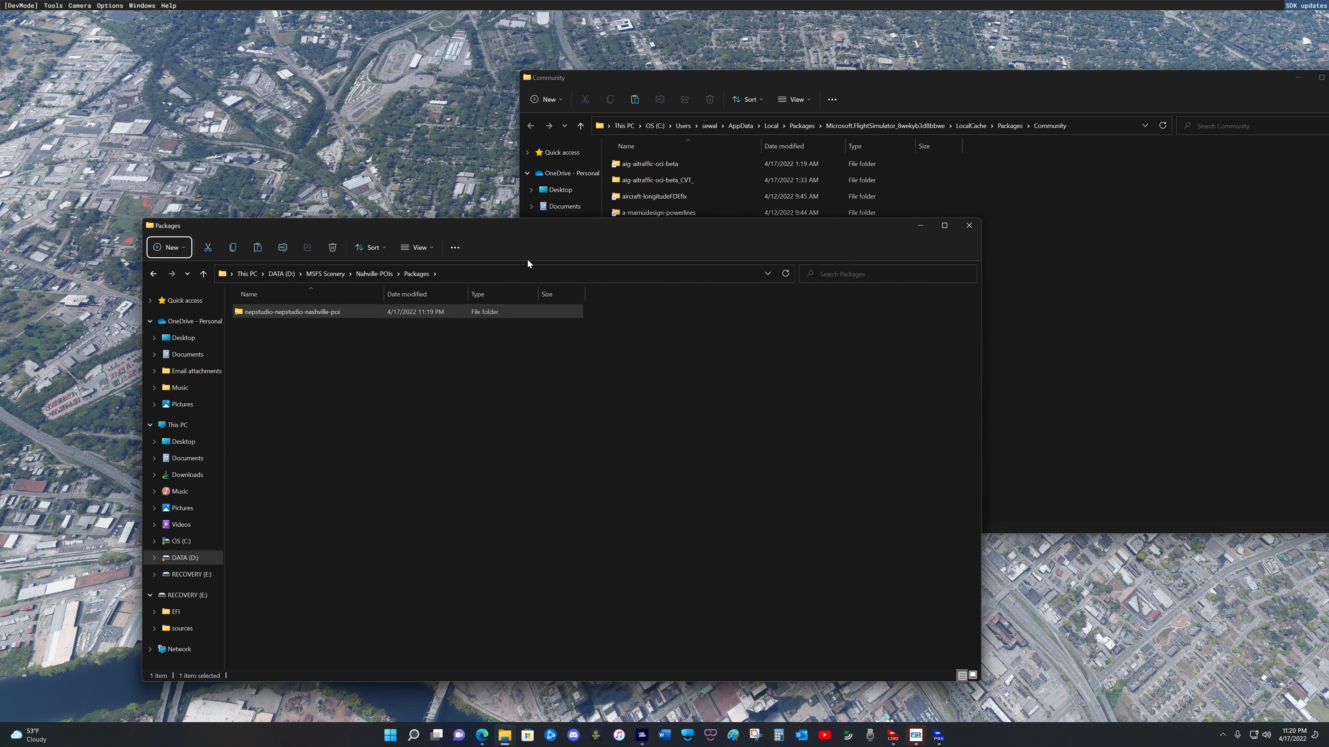
Paste the copied package folder into the simulator's Community folder and close that folder window
left_click(1059, 95)
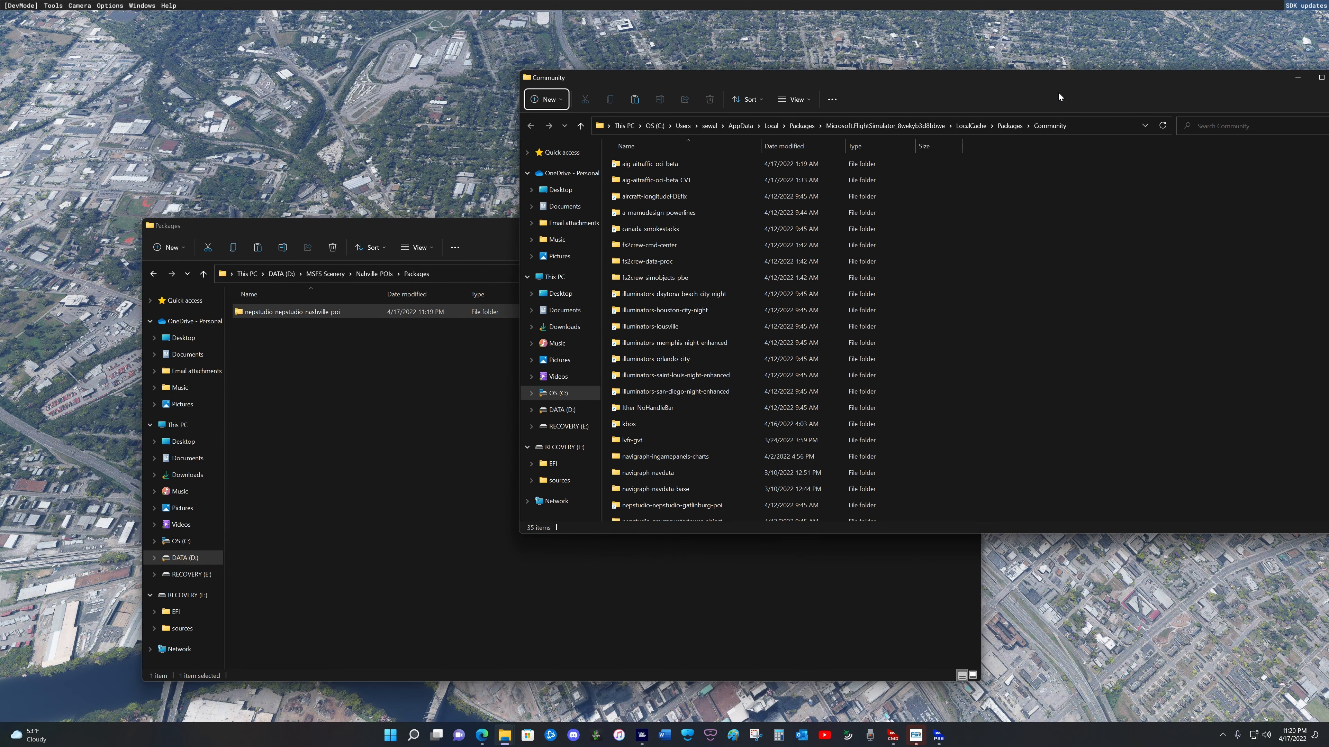
left_click(636, 100)
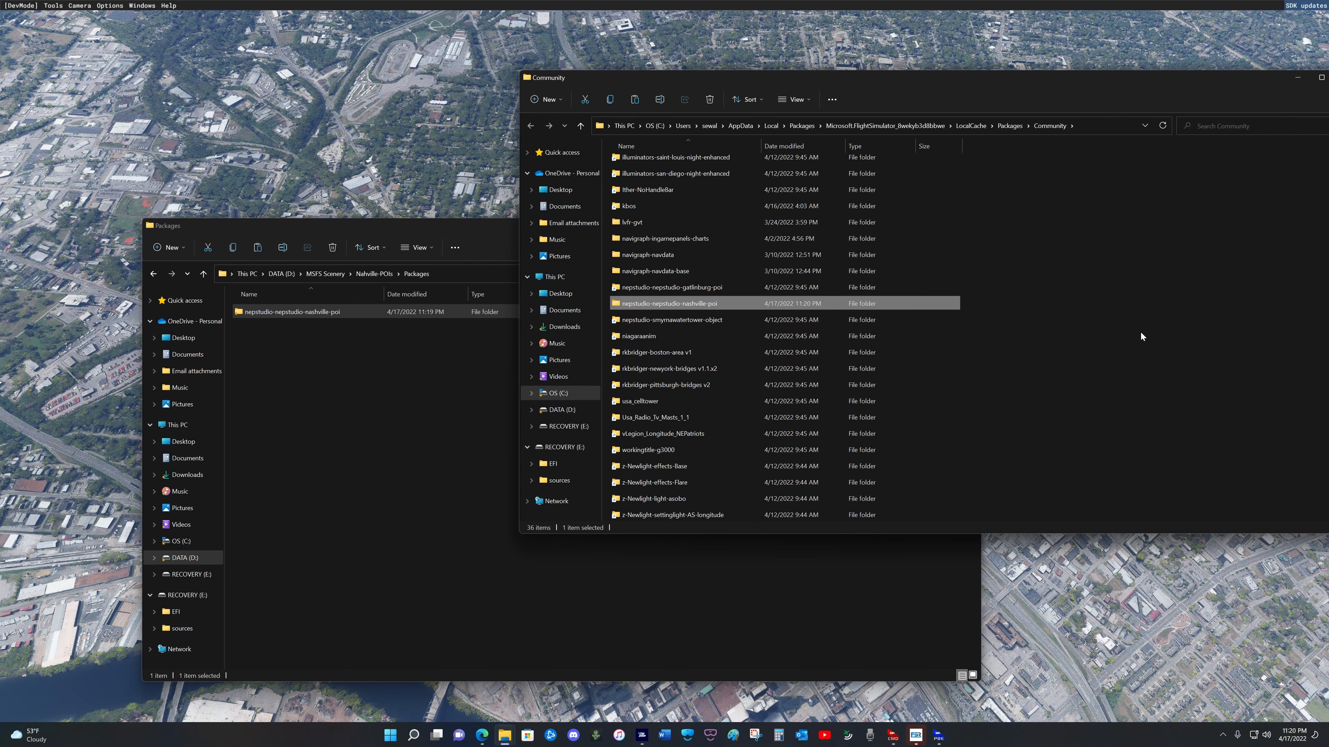
left_click_drag(996, 76, 818, 78)
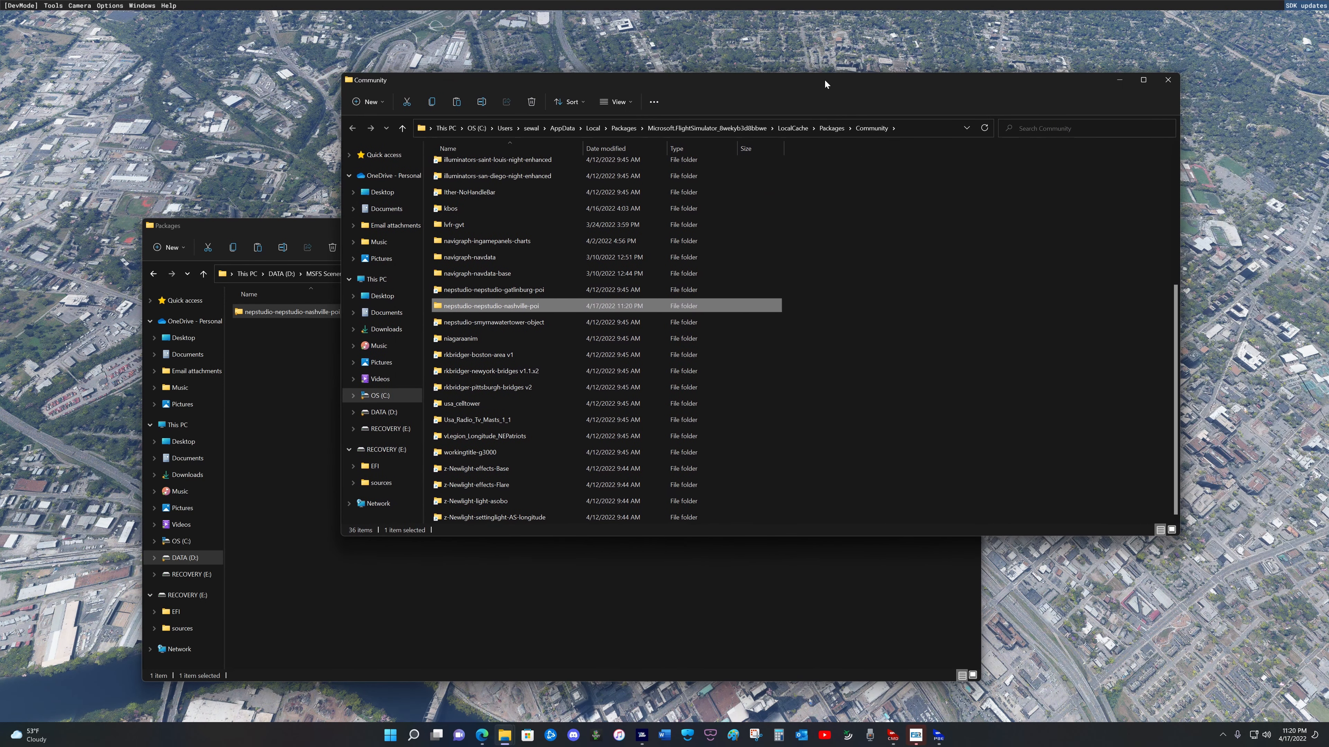
left_click(1168, 80)
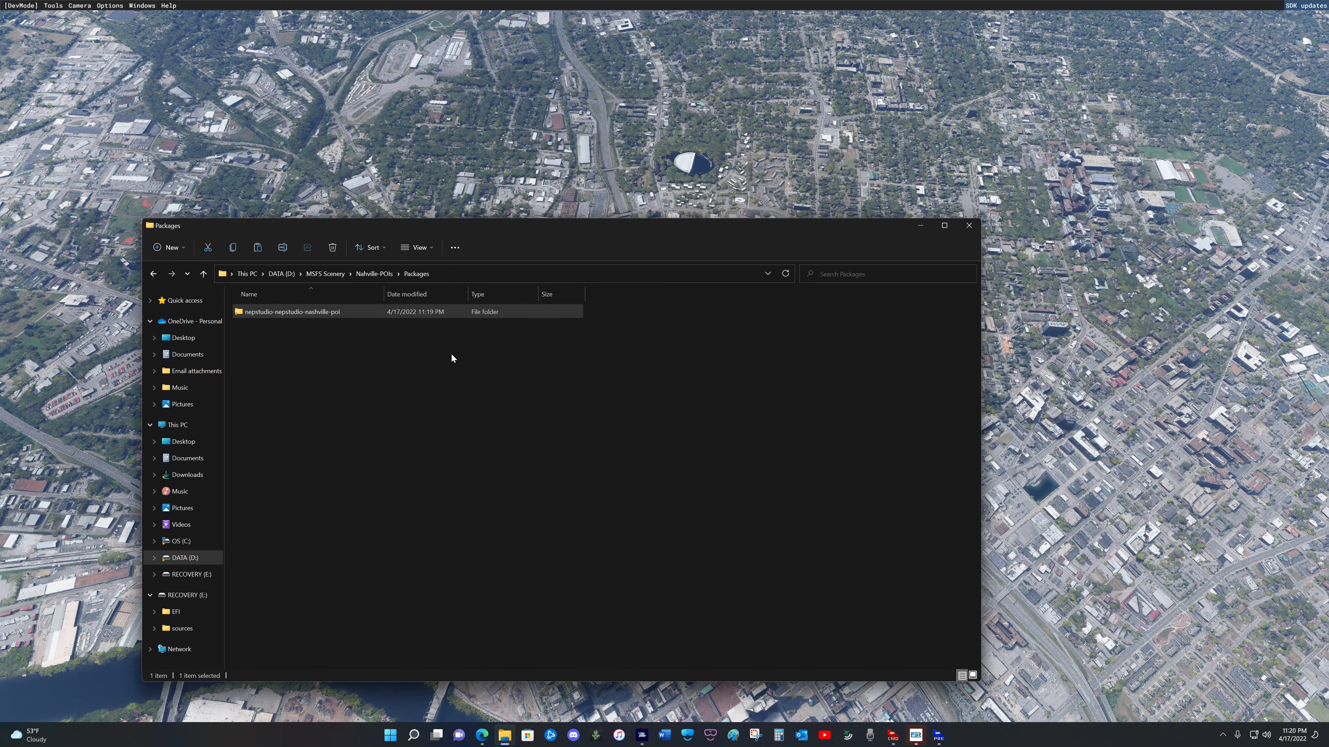
Return to the MSFS Scenery folder containing the Nahville-POIs project and close its window
left_click(203, 274)
left_click(203, 274)
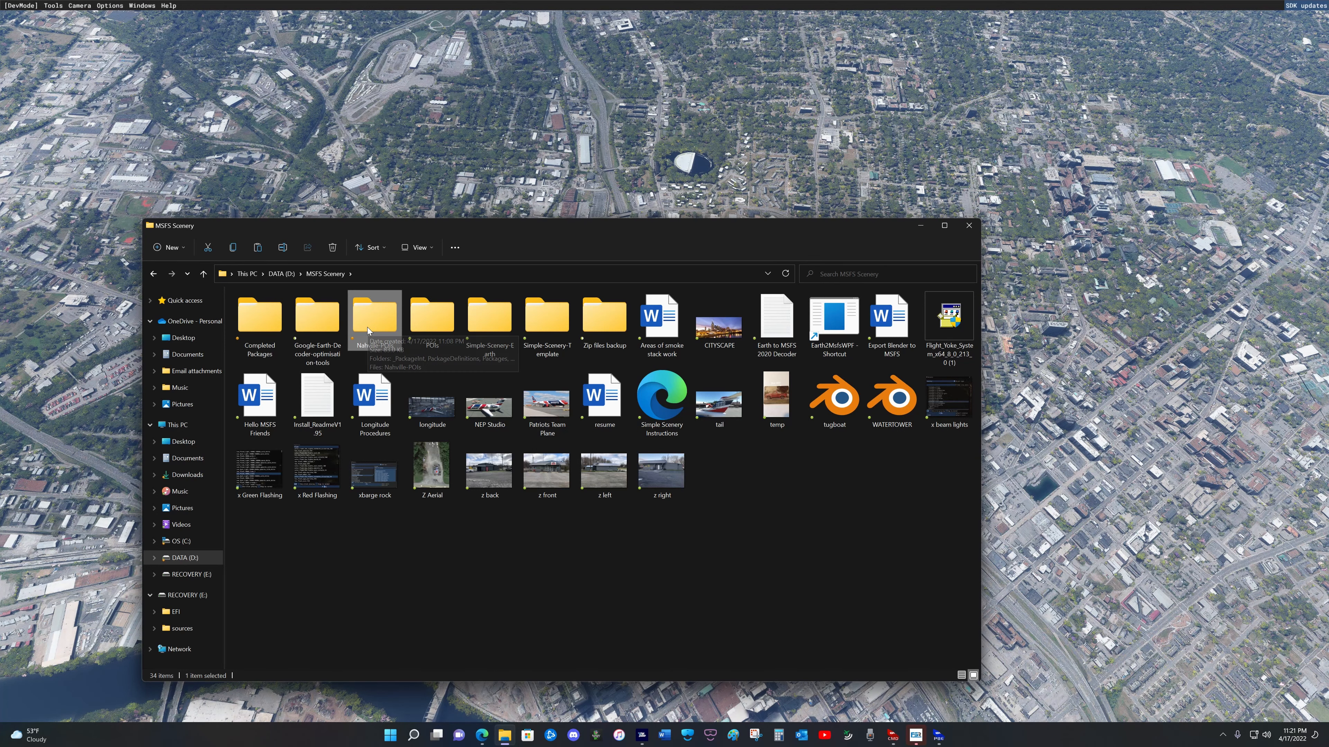
left_click(970, 234)
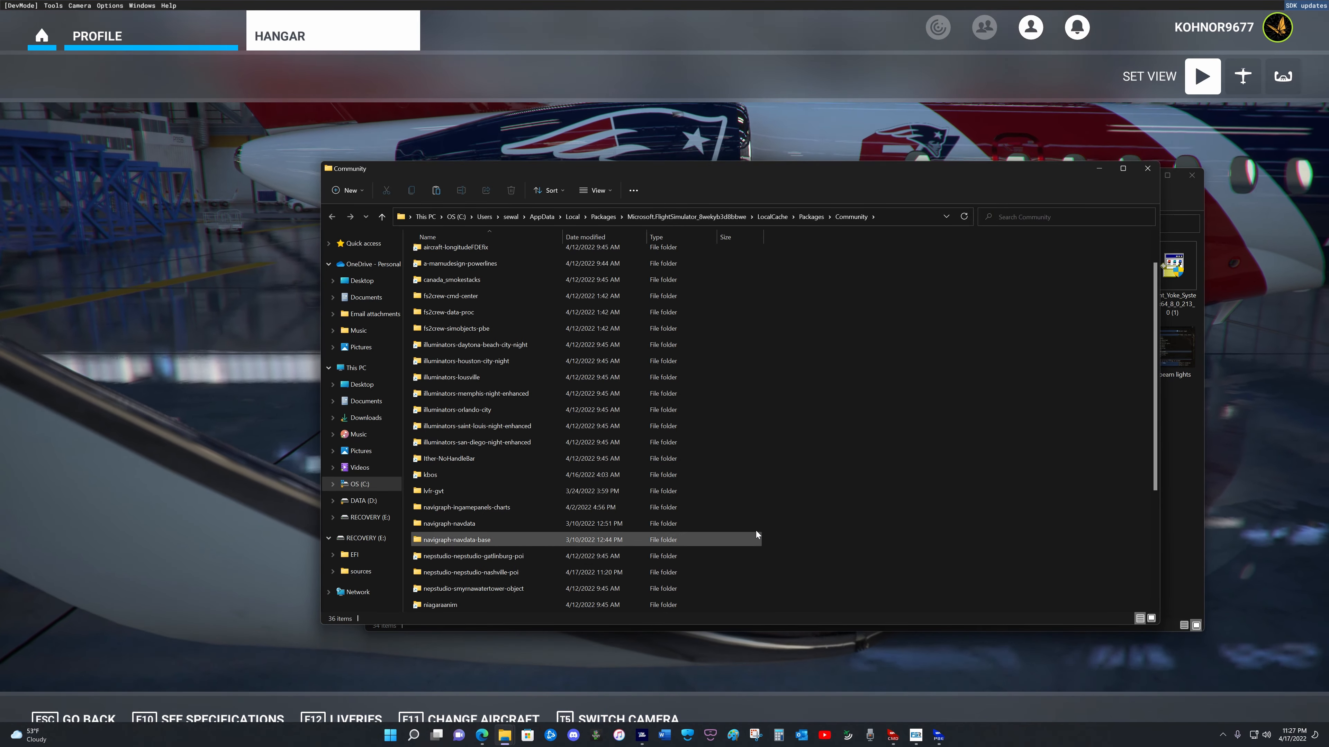
Close the Community and MSFS Scenery folder windows to get back to the simulator's hangar
left_click(1148, 169)
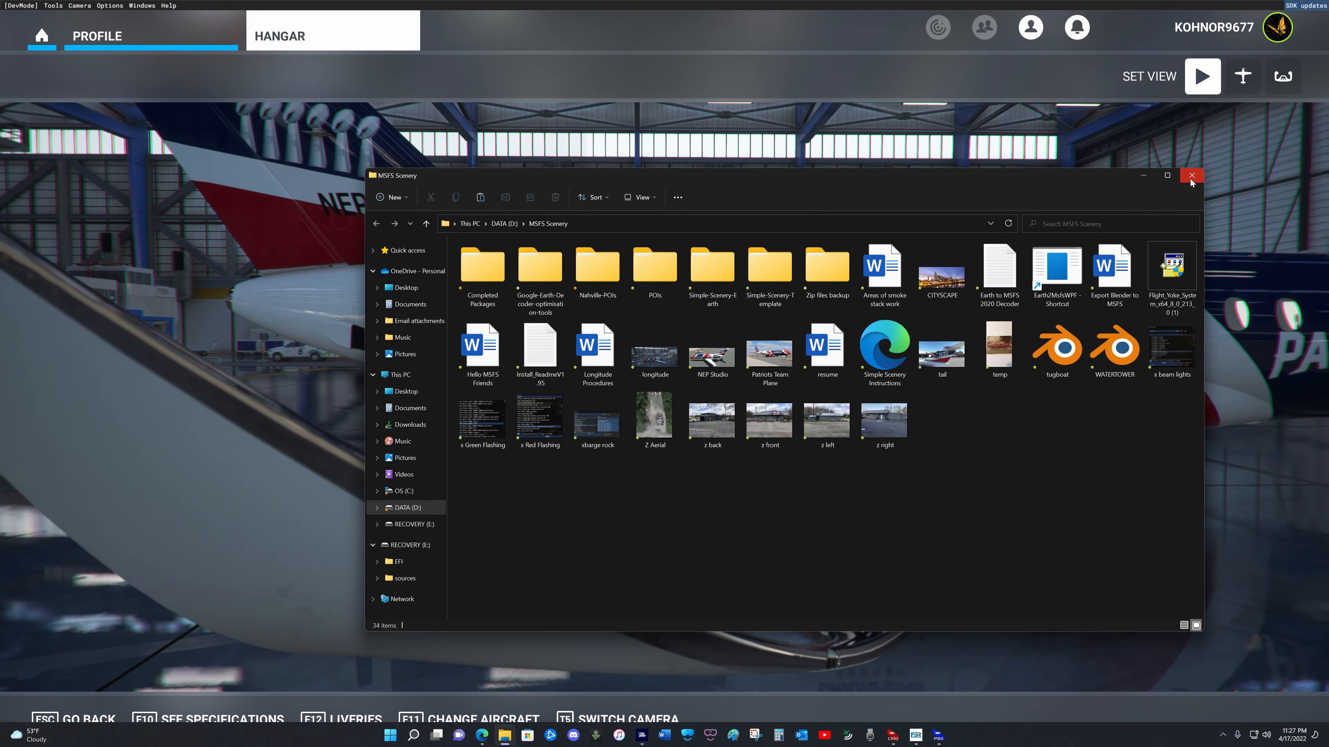
left_click(1191, 175)
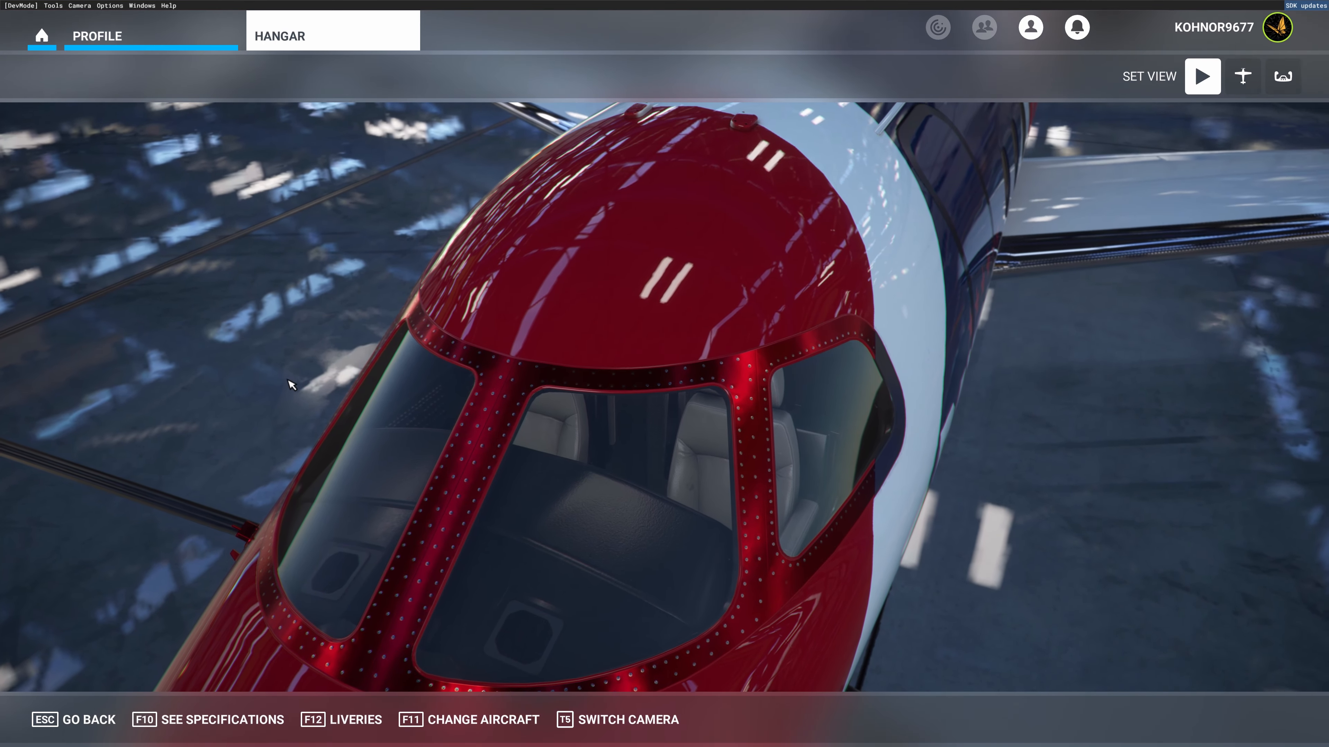
Try to exit DevMode directly from the simulator's hangar screen
left_click(21, 6)
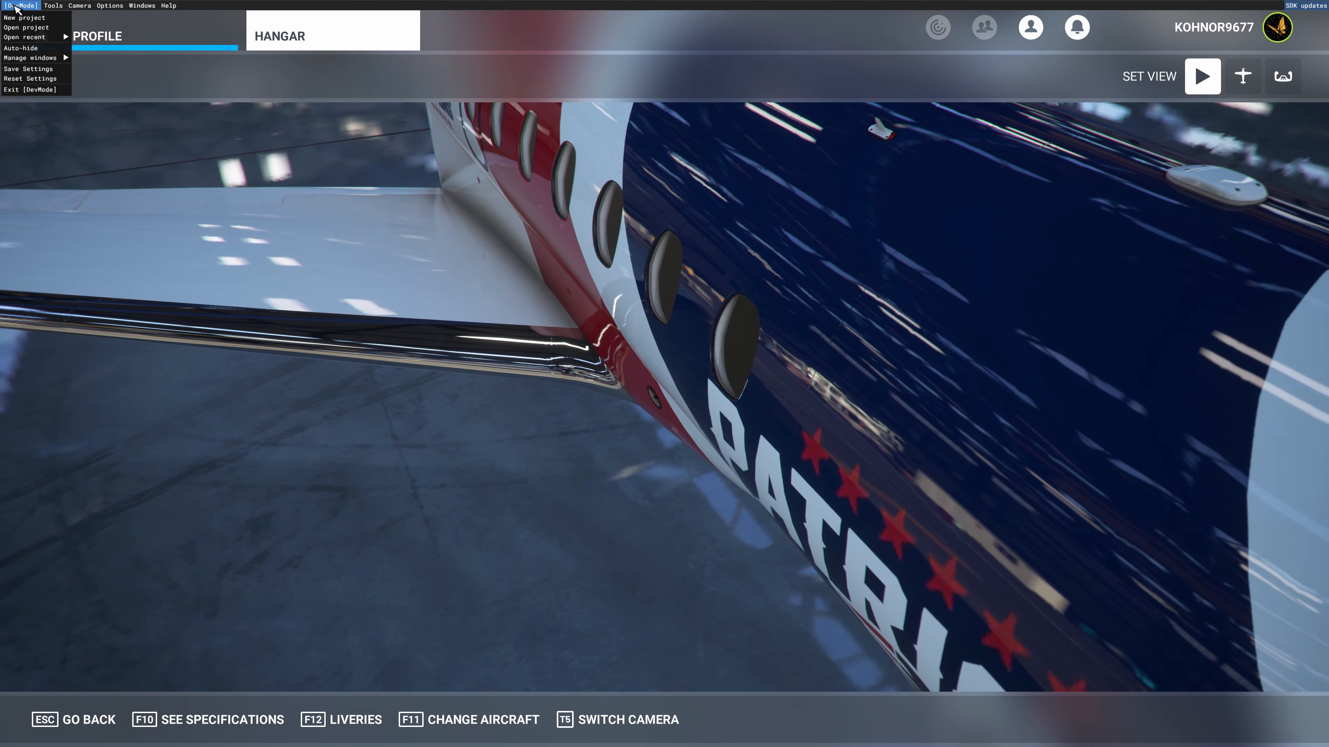
left_click(20, 90)
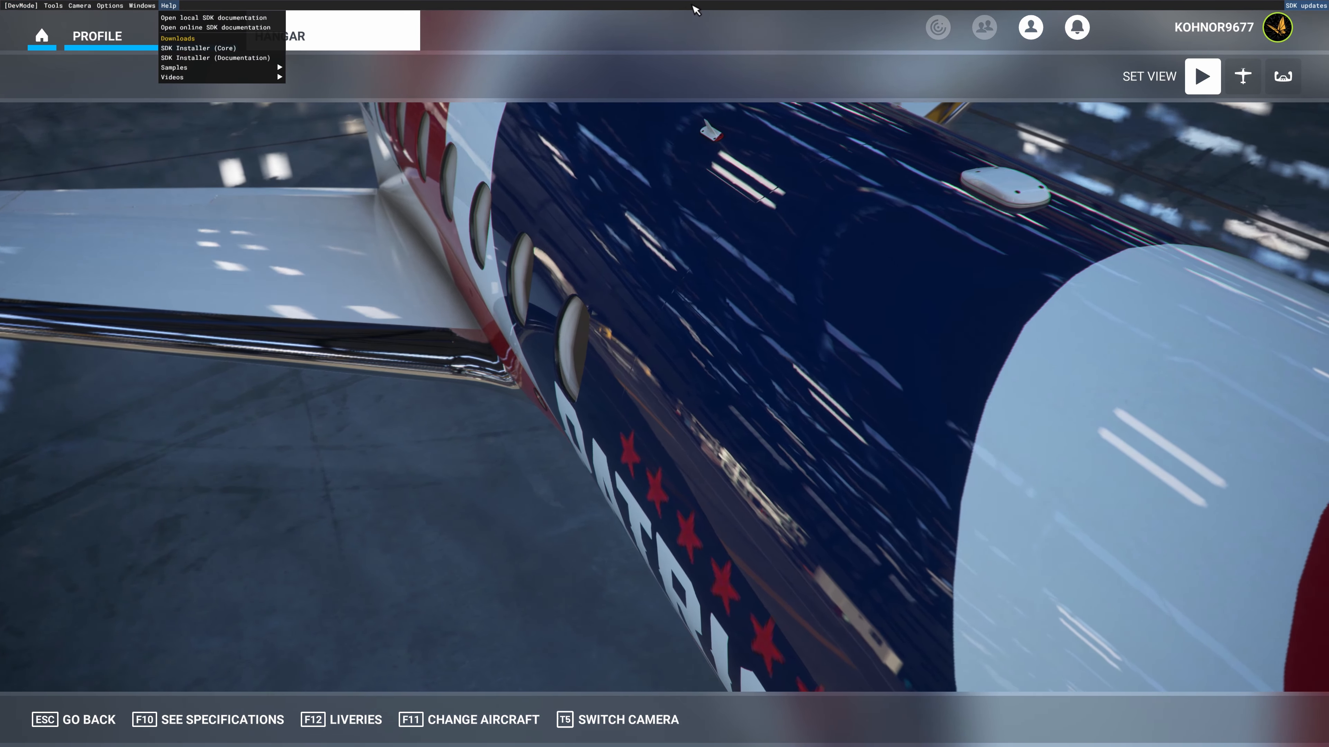
Leave the hangar, turn off Developer Mode in the simulator's general options, and apply and save the change
left_click(86, 43)
left_click(58, 42)
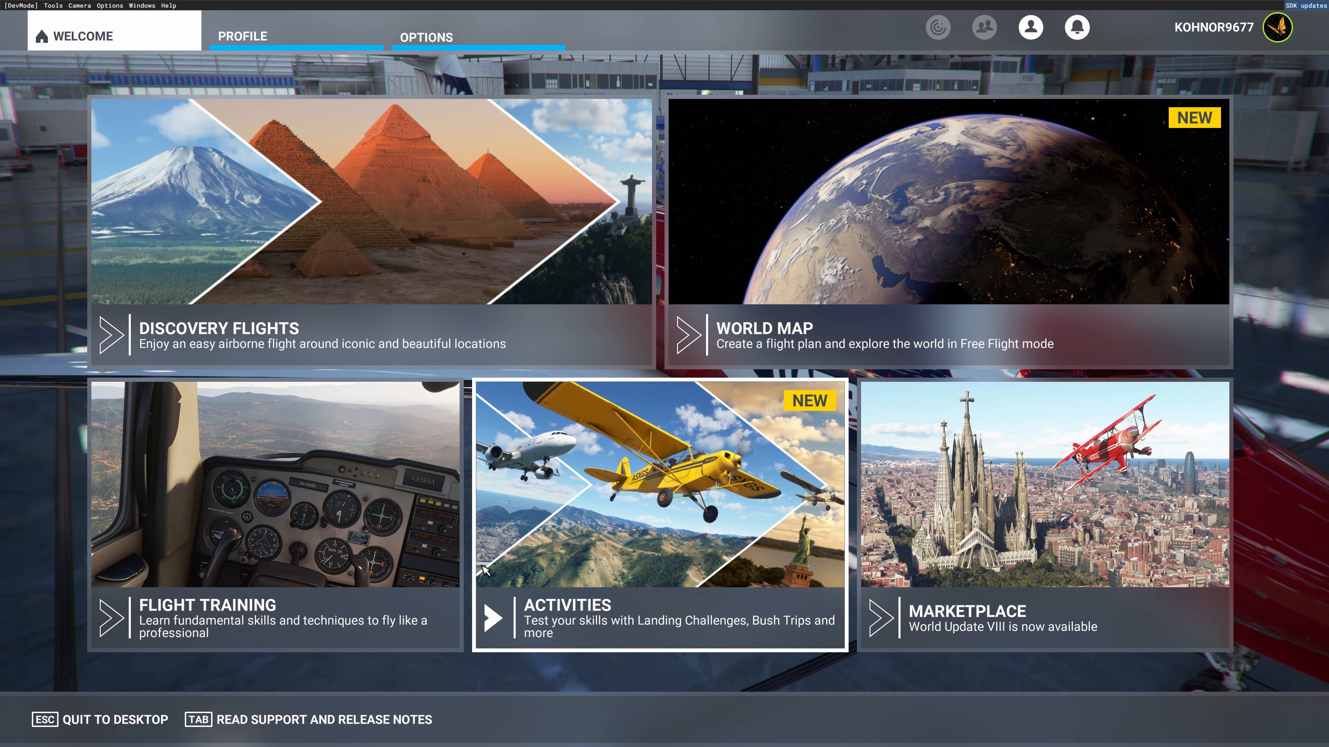
left_click(498, 36)
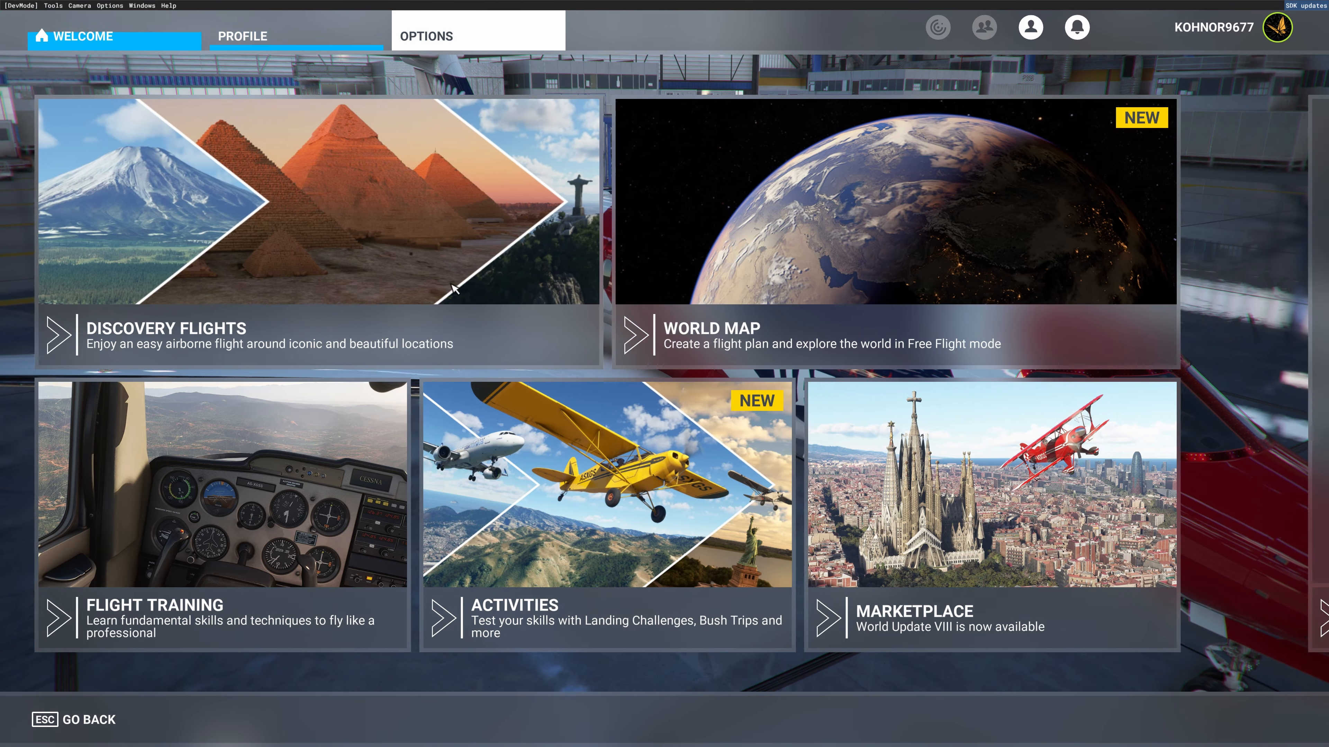
left_click(351, 449)
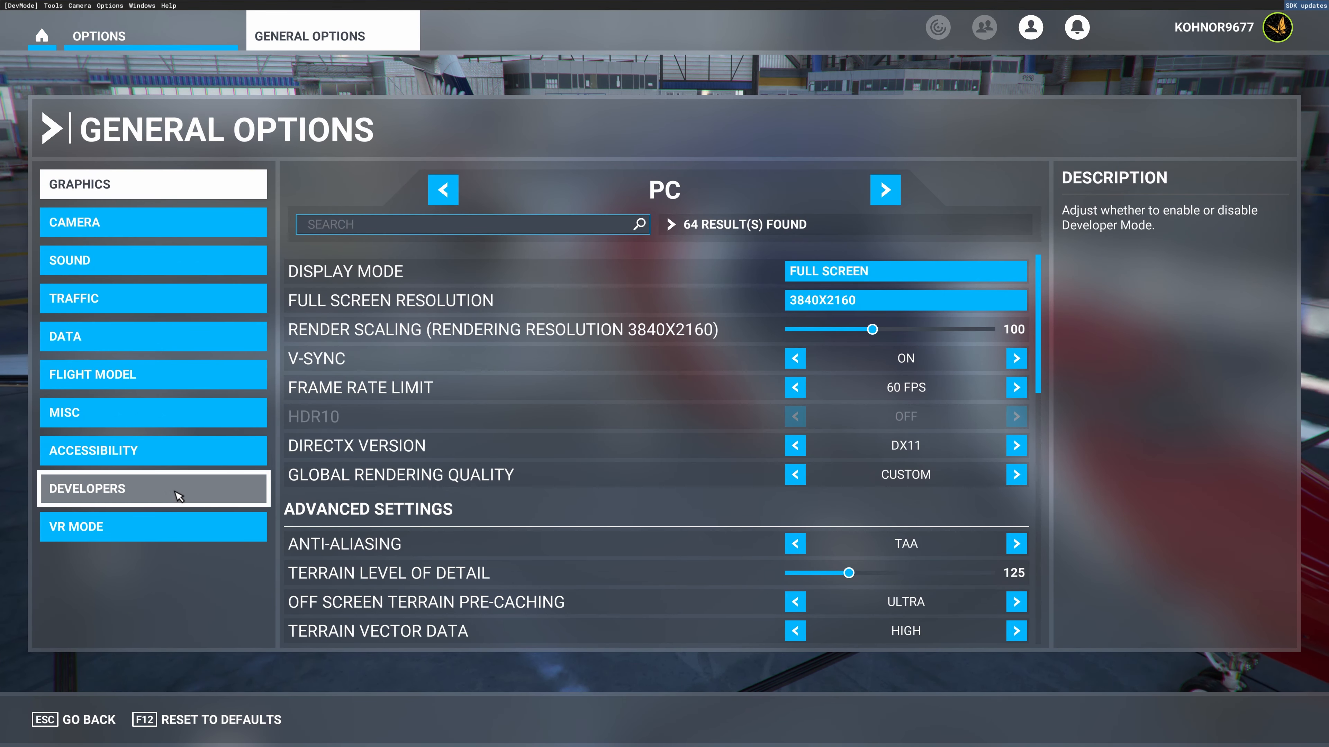
left_click(170, 500)
left_click(1032, 234)
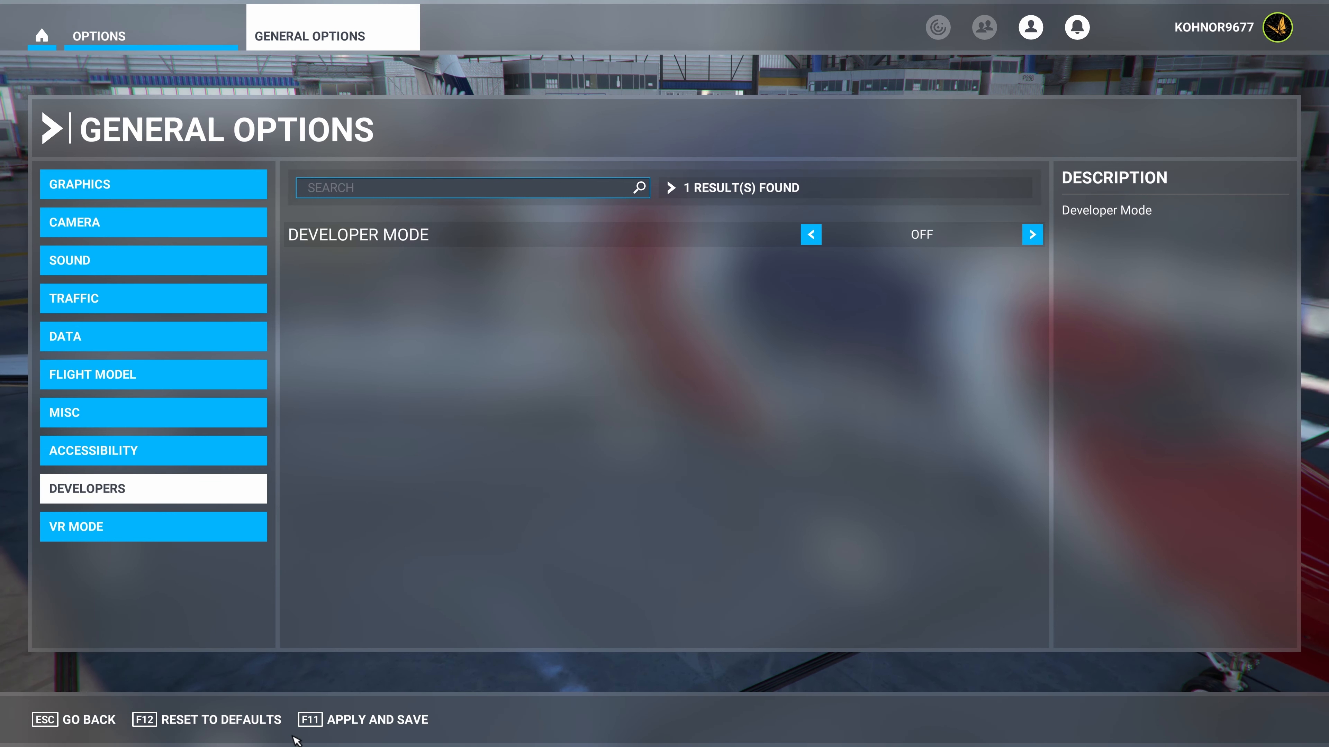
left_click(335, 718)
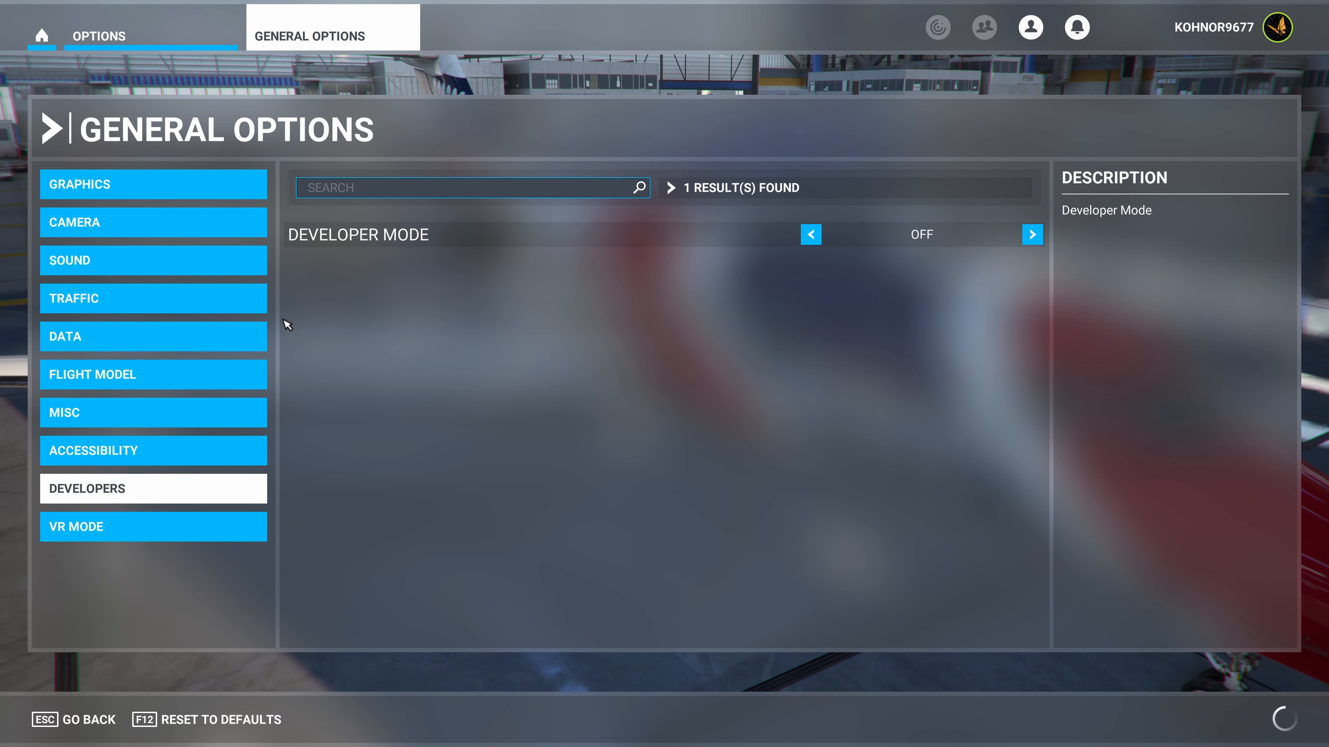
Go to the World Map and choose KBNA Nashville Intl as the departure airport
left_click(42, 35)
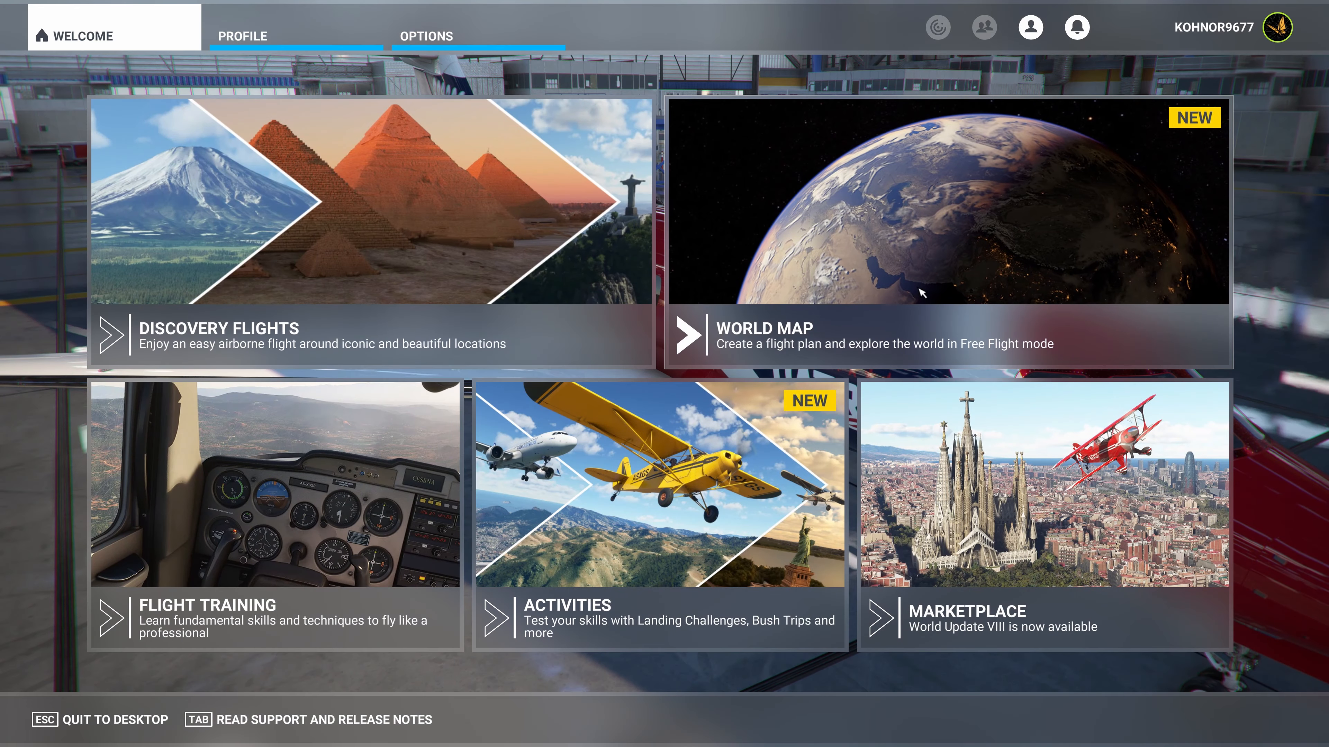
left_click(922, 291)
left_click(485, 107)
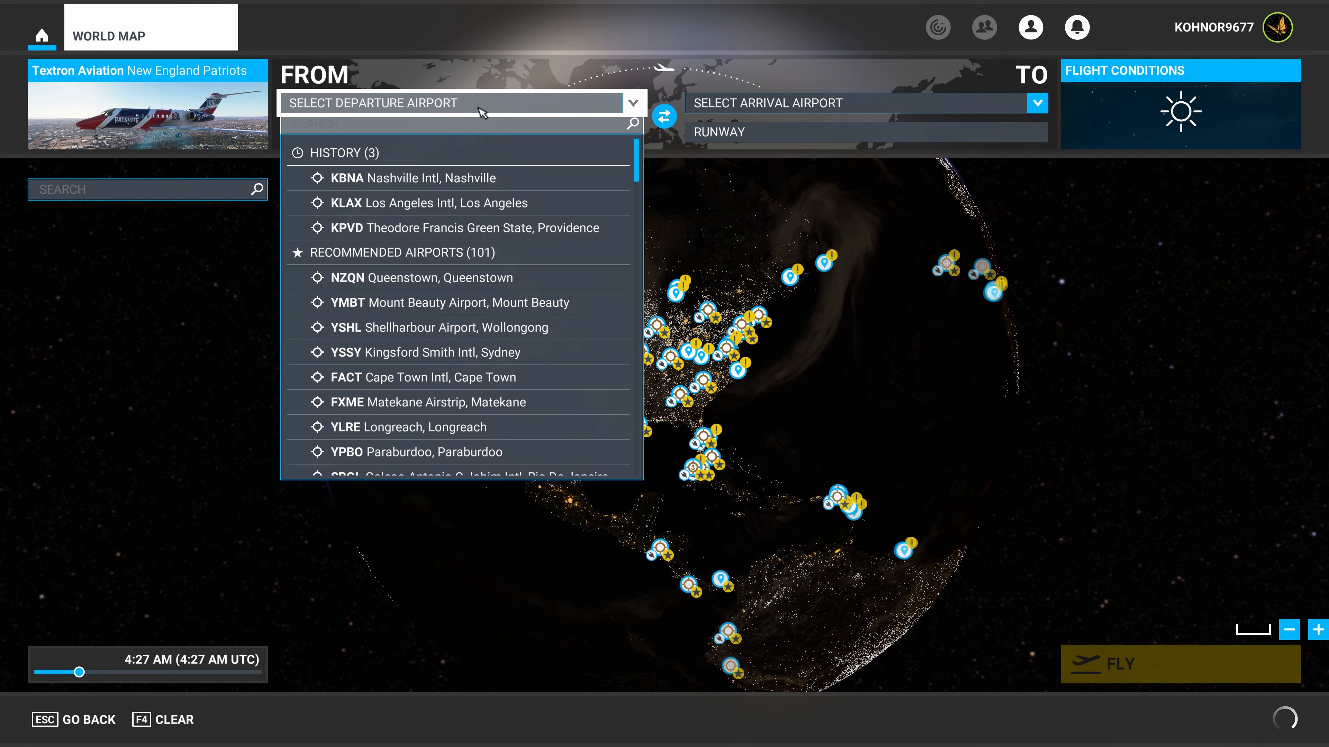
left_click(440, 174)
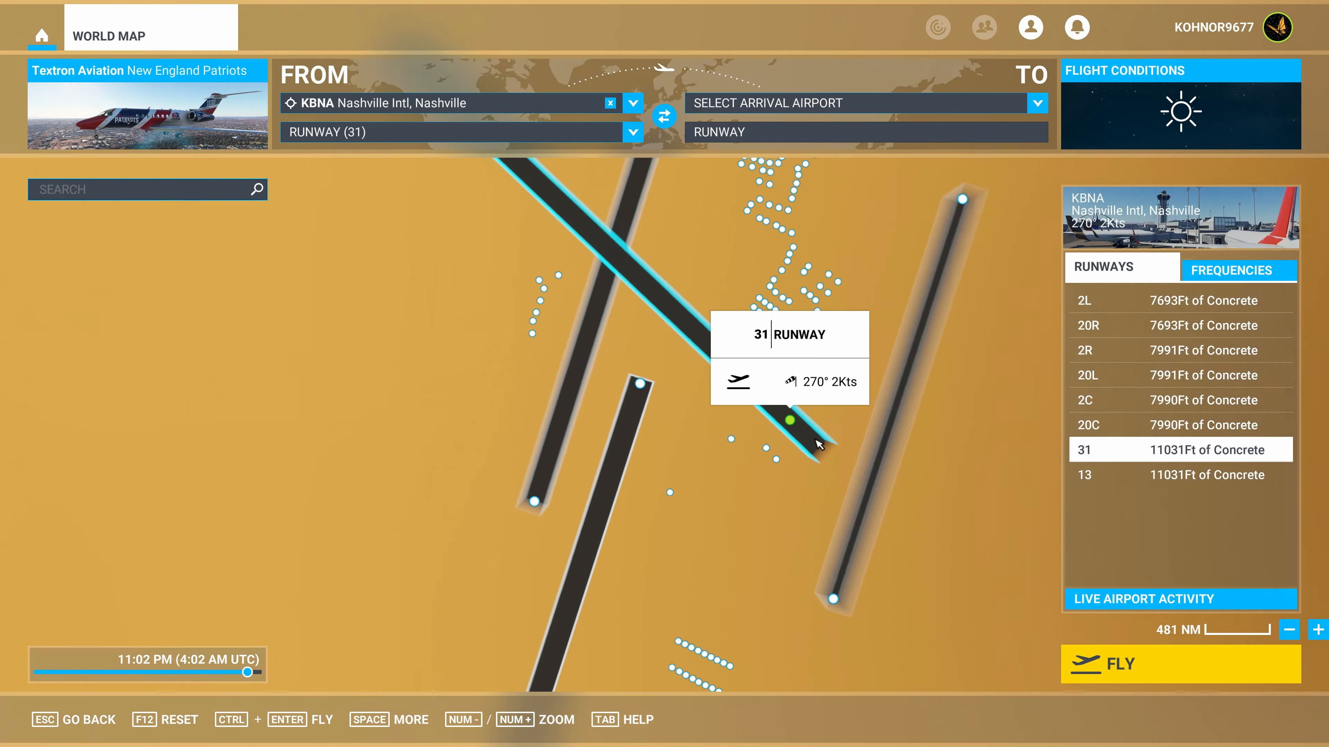
Examine the custom POI markers around downtown Nashville on the World Map and check their names
scroll(812, 454, "down", 3)
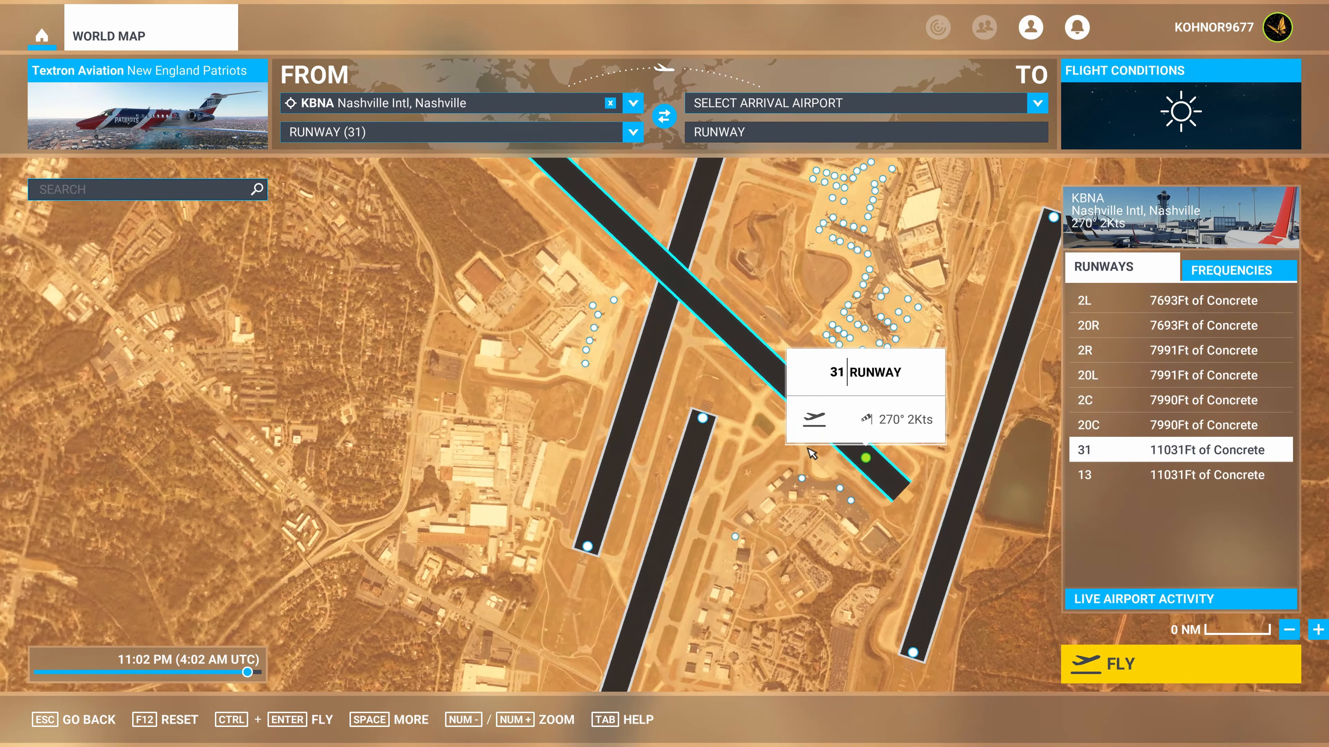
scroll(670, 523, "down", 5)
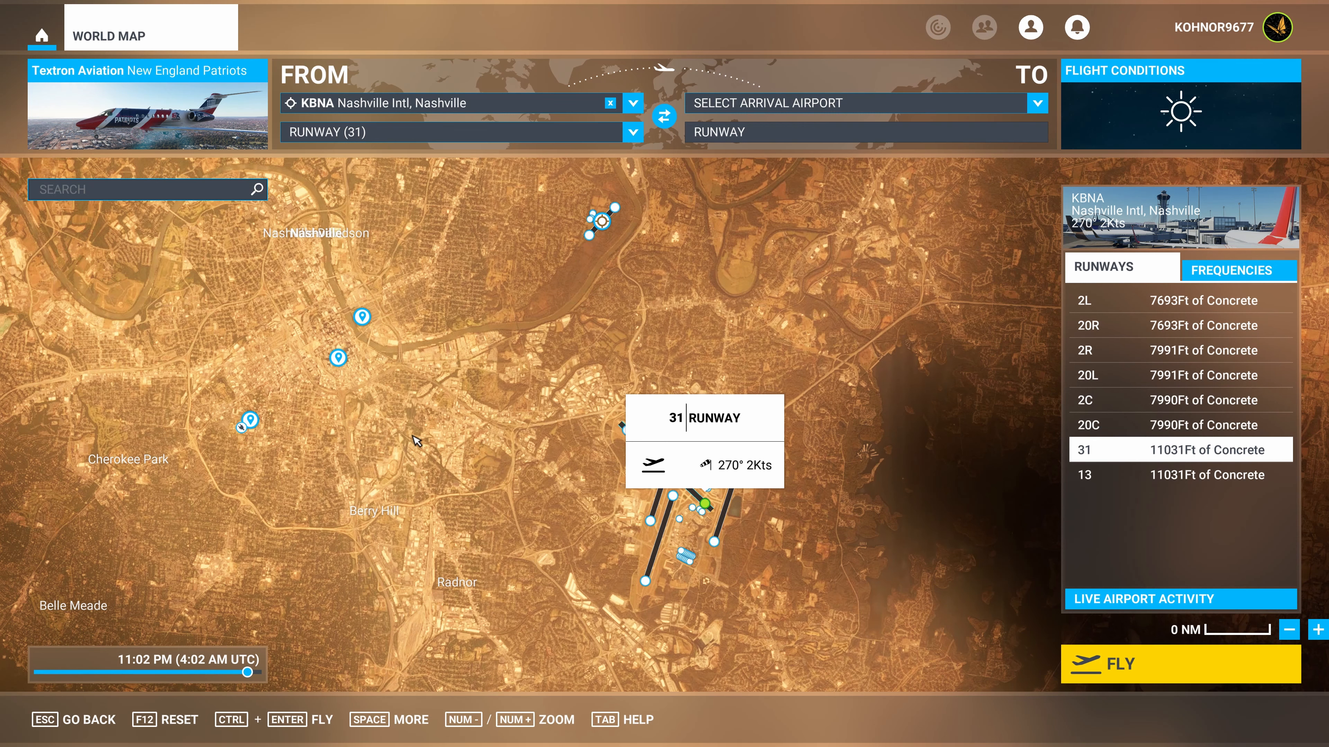
scroll(416, 445, "up", 2)
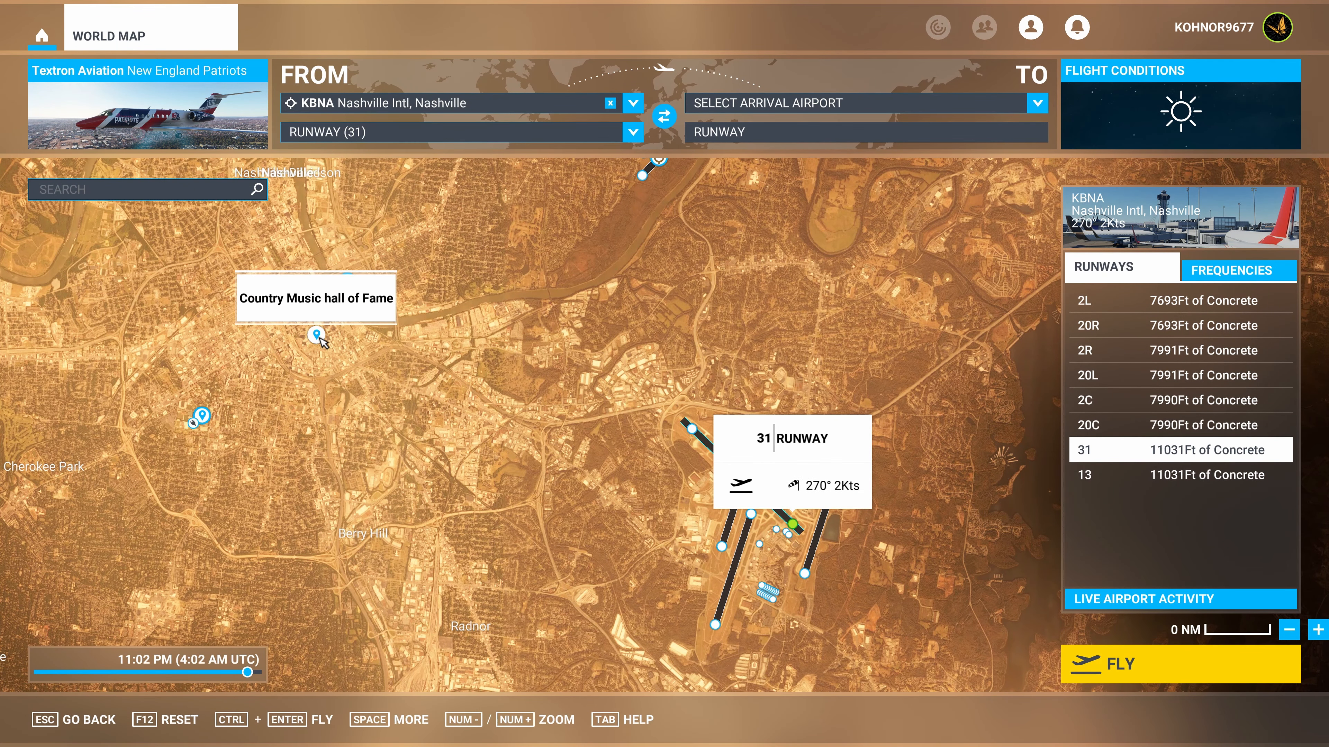